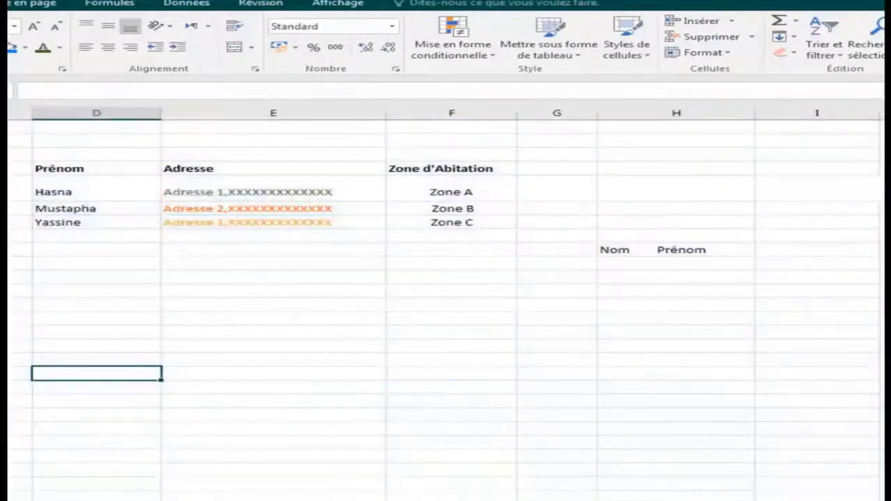
# - Copy the whole table C4:F7, from the Nom header through the Zone d'Abitation column
pyautogui.click(13, 239)
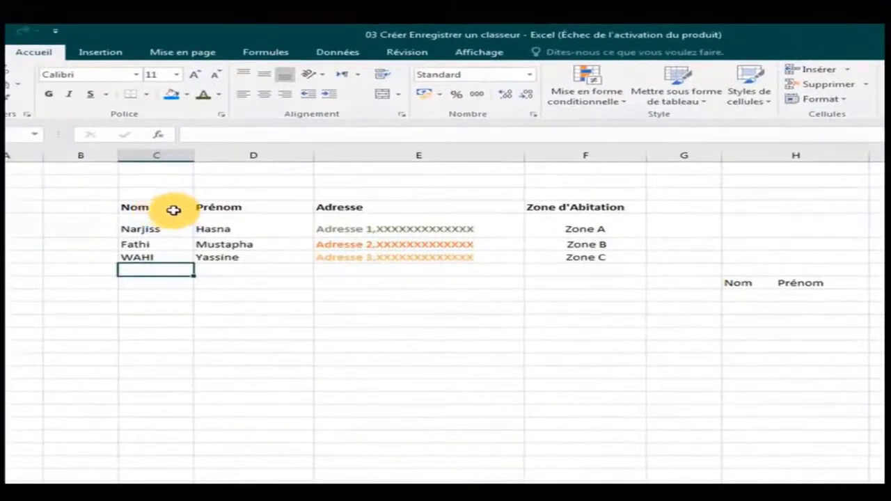
pyautogui.moveTo(173, 210); pyautogui.dragTo(604, 258)
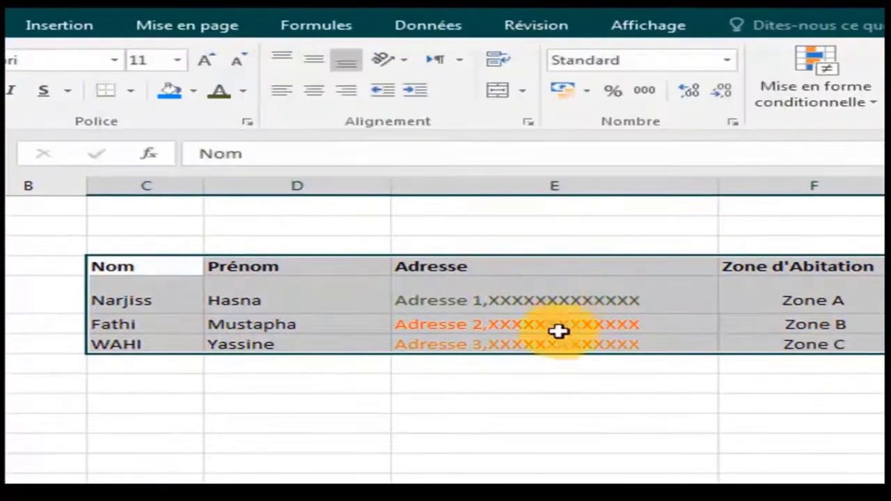
pyautogui.rightClick(512, 289)
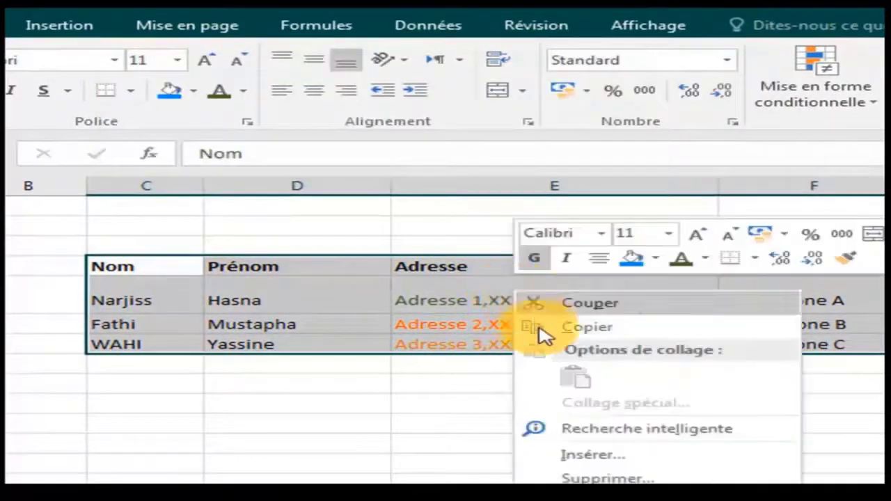
pyautogui.click(570, 329)
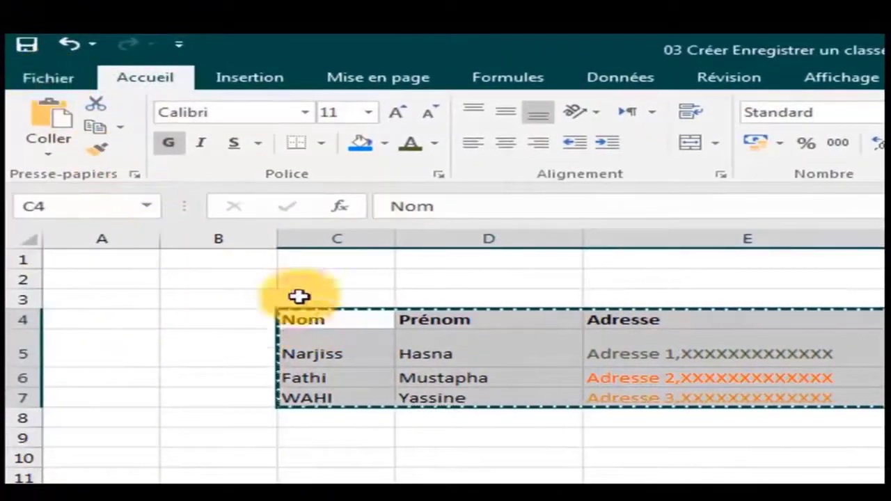
# - Create a new blank workbook
pyautogui.click(60, 82)
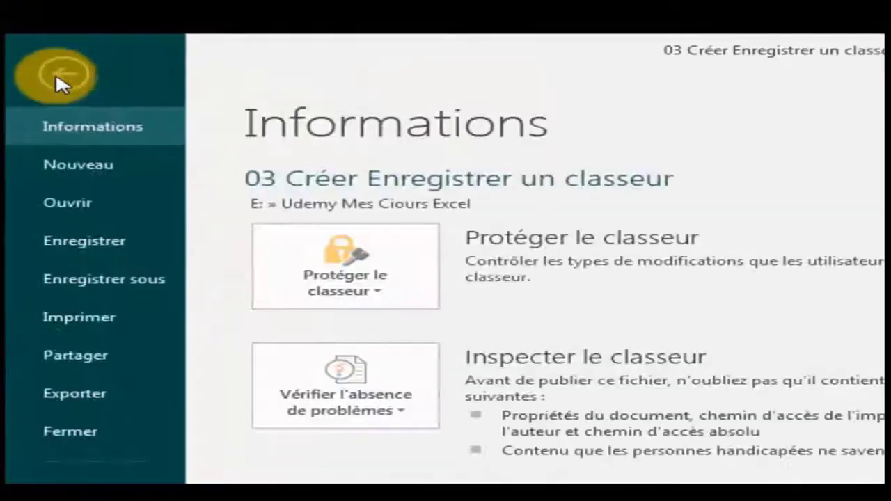
pyautogui.click(75, 173)
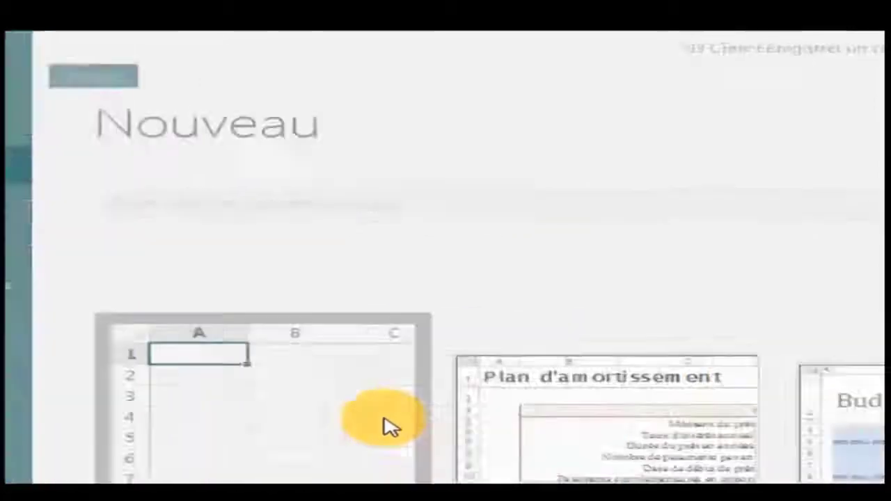
pyautogui.click(407, 449)
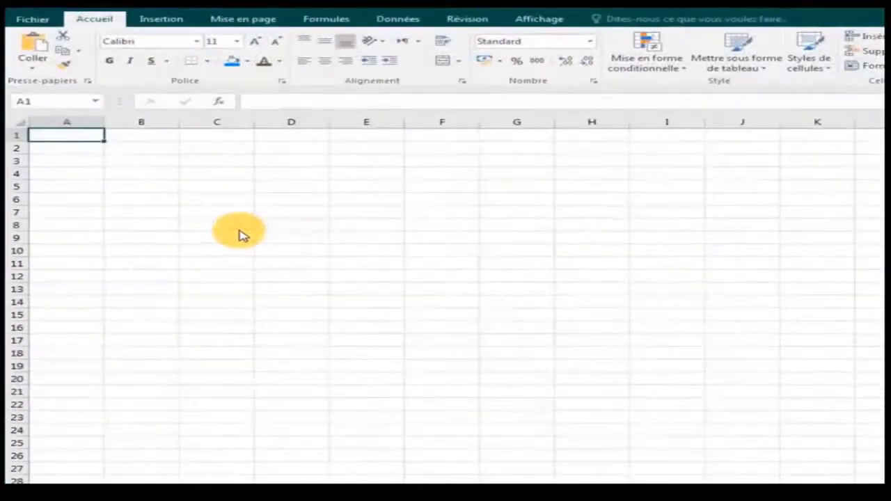
# - Paste the copied table into the new workbook starting at cell D4
pyautogui.click(211, 173)
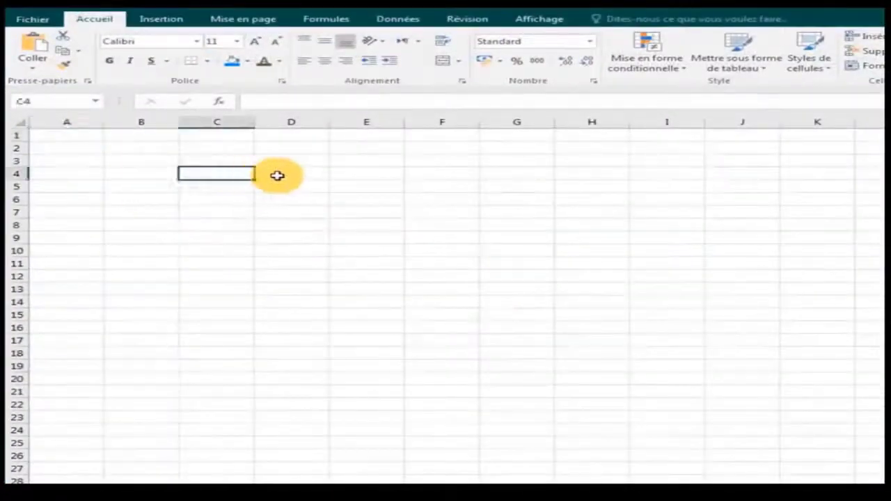
pyautogui.click(301, 176)
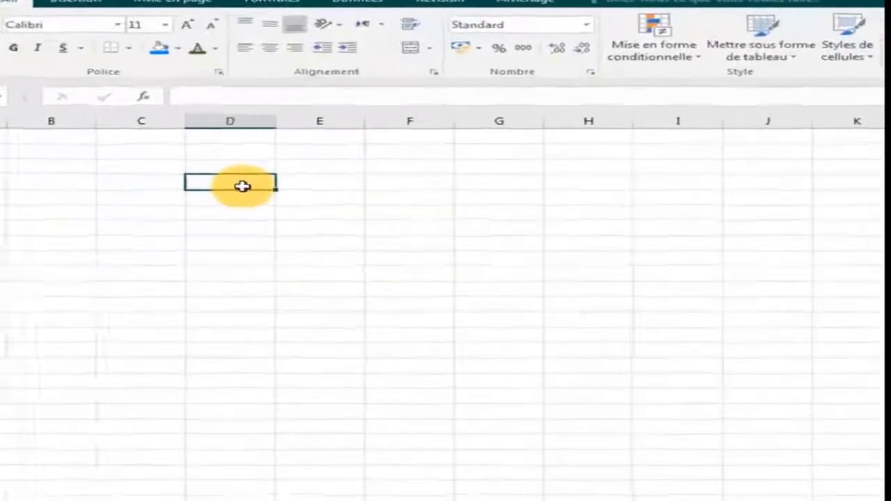
pyautogui.rightClick(301, 176)
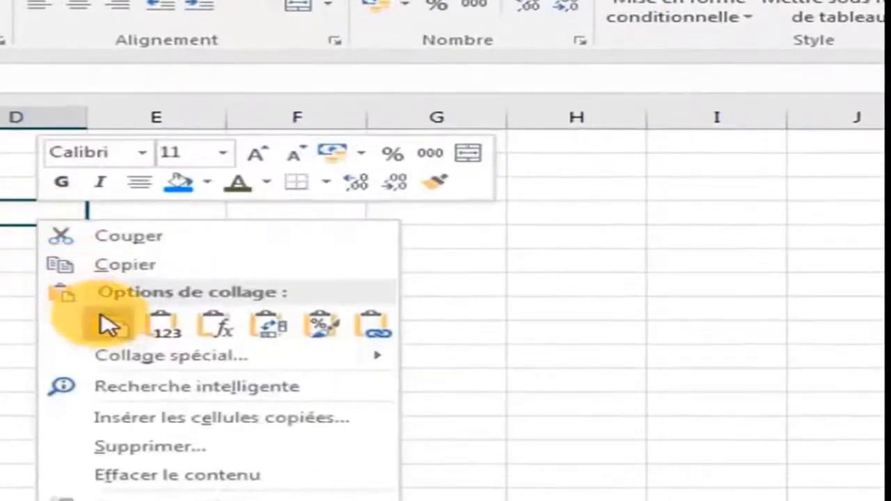
pyautogui.click(109, 324)
pyautogui.click(156, 357)
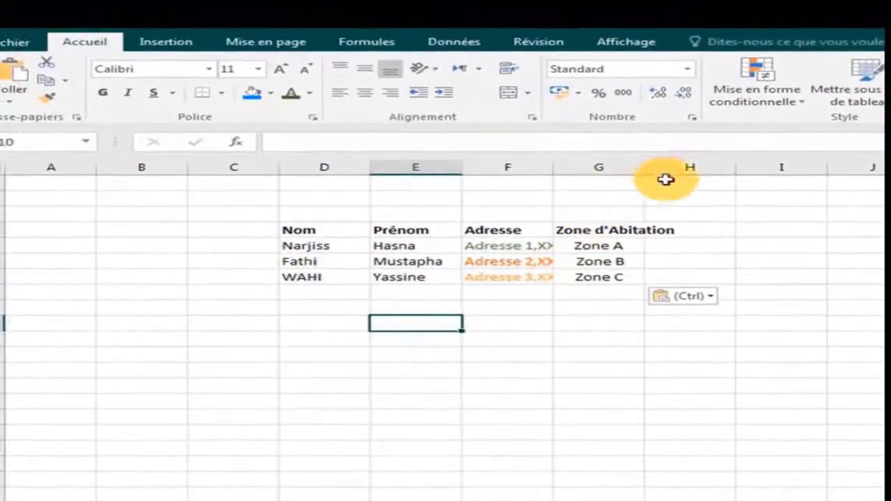
pyautogui.click(664, 199)
pyautogui.click(550, 321)
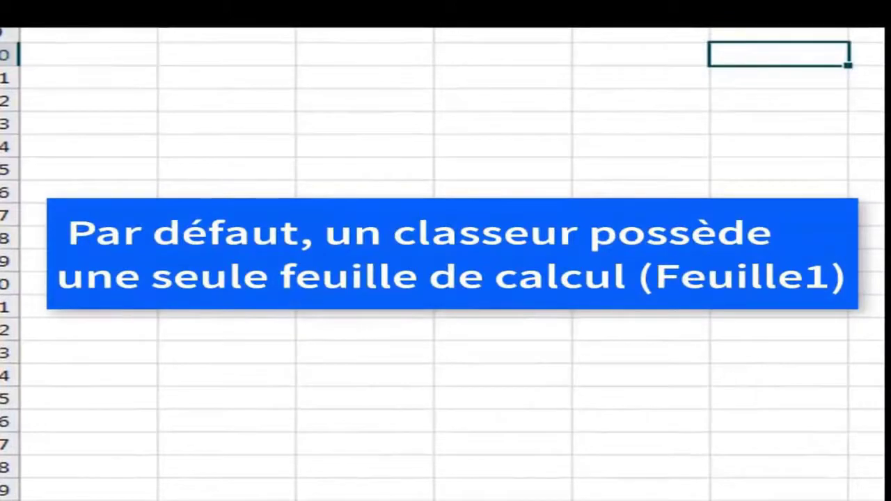
pyautogui.click(502, 215)
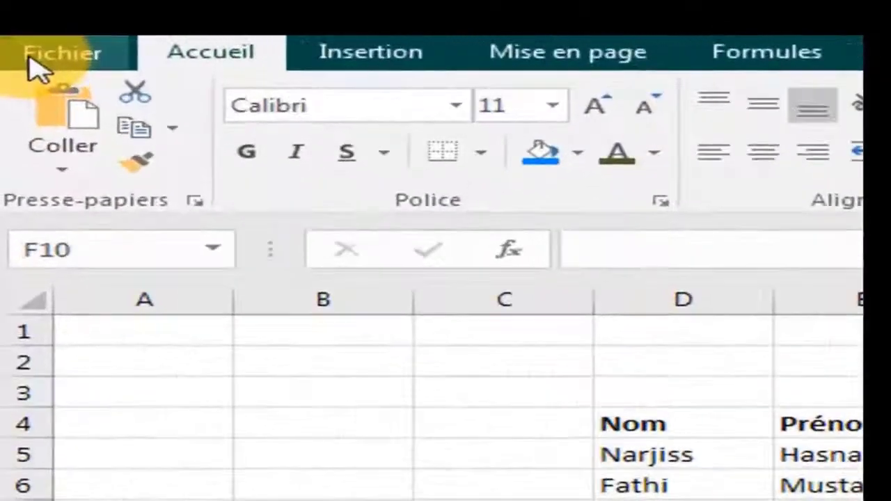
# - Start saving the new workbook under a new name and browse for its save location
pyautogui.click(35, 66)
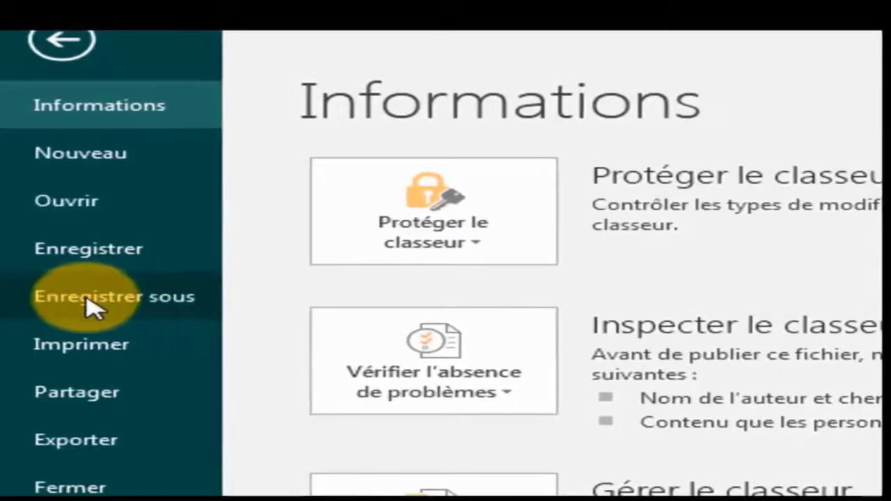
pyautogui.click(103, 304)
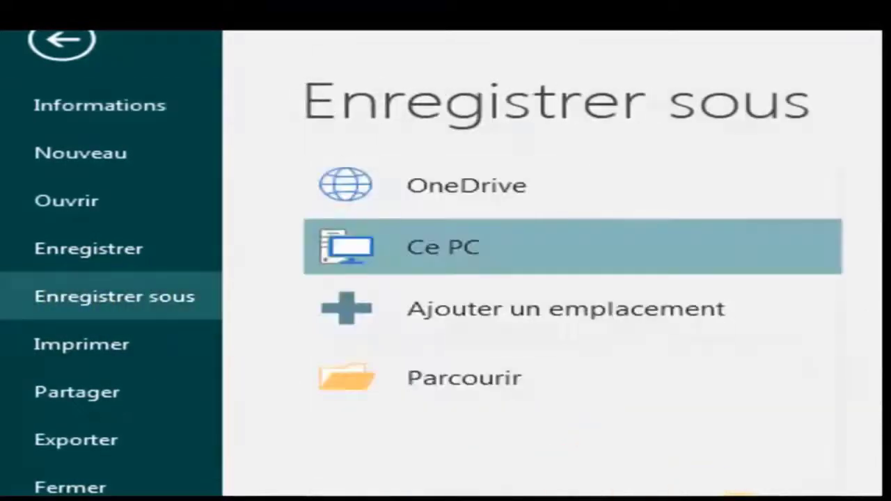
pyautogui.click(527, 391)
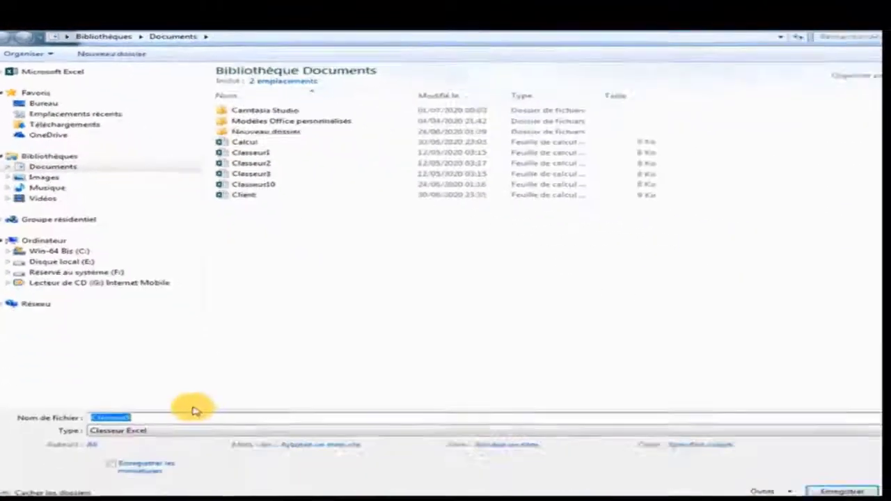
# - Name the workbook MR X and save it in the Documents folder as an Excel workbook
pyautogui.press('BackSpace')
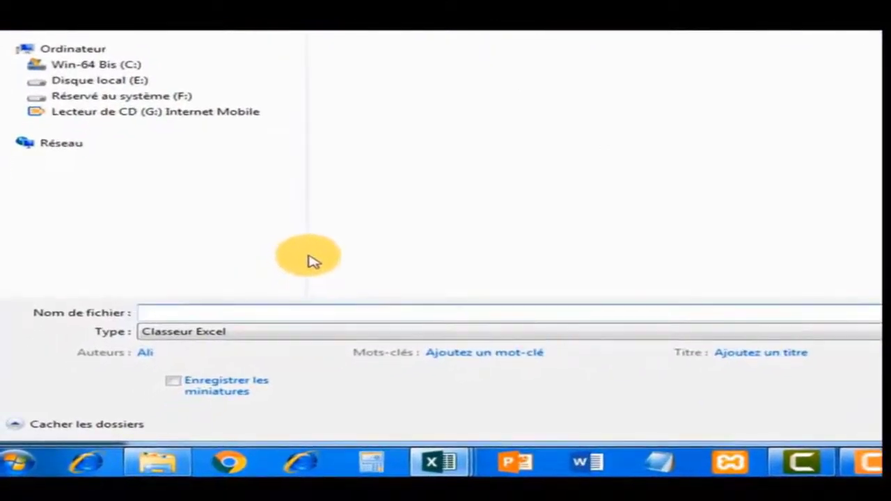
pyautogui.write('M')
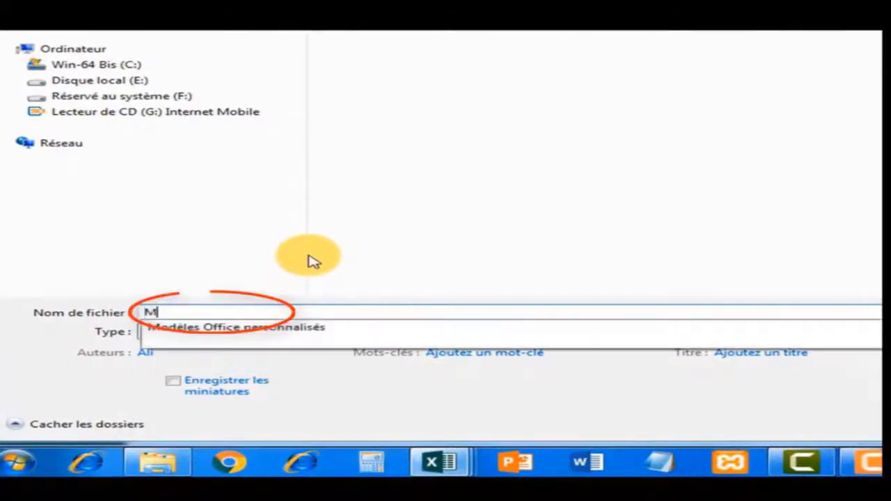
pyautogui.write('ons')
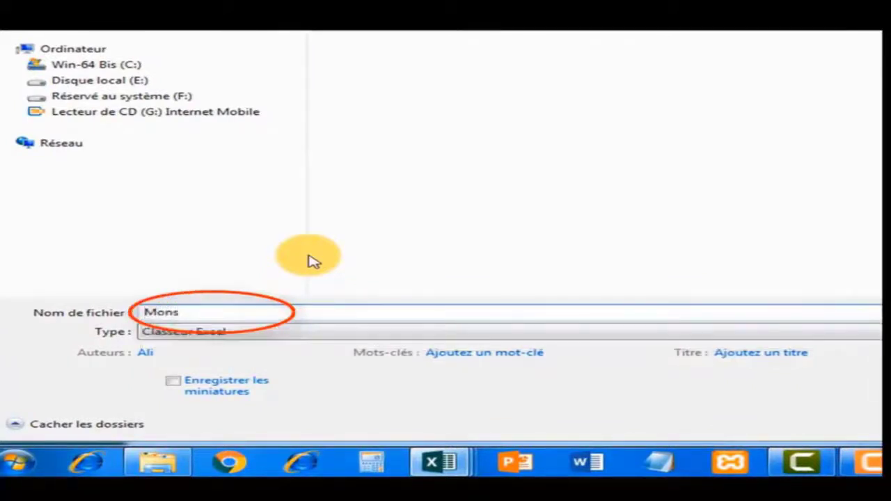
pyautogui.press('BackSpace')
pyautogui.press('BackSpace')
pyautogui.press('BackSpace')
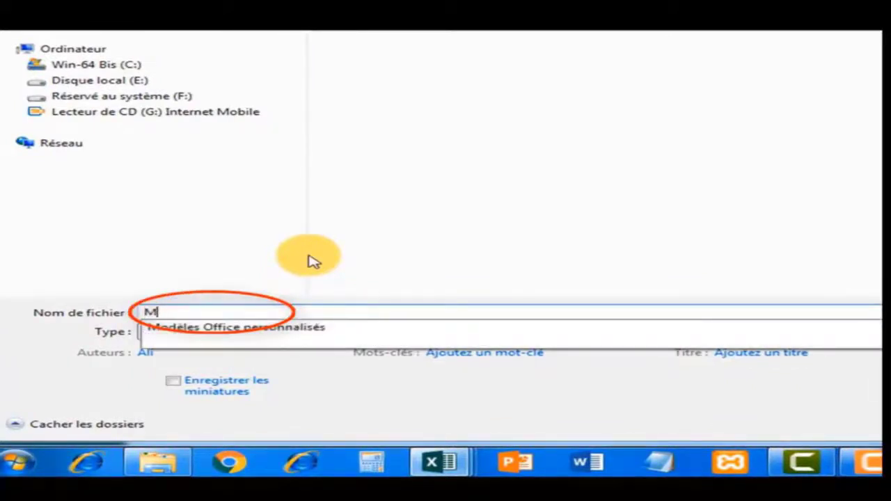
pyautogui.write('R')
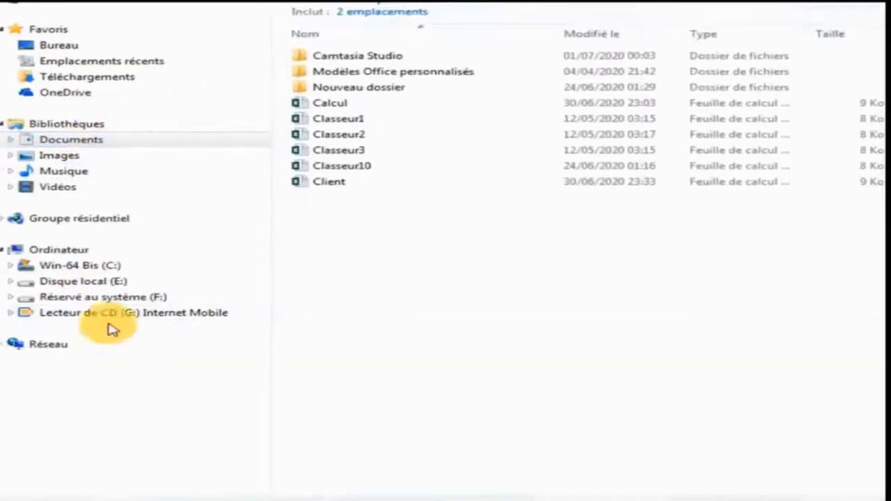
pyautogui.click(96, 204)
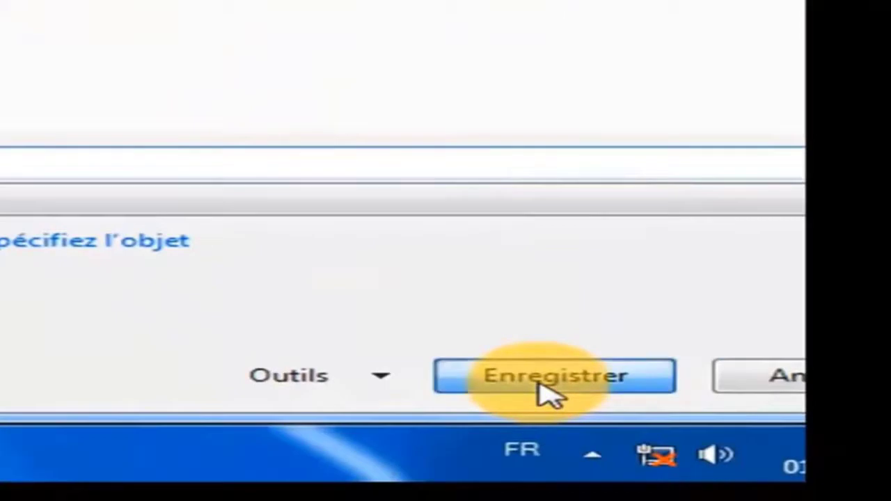
pyautogui.click(539, 377)
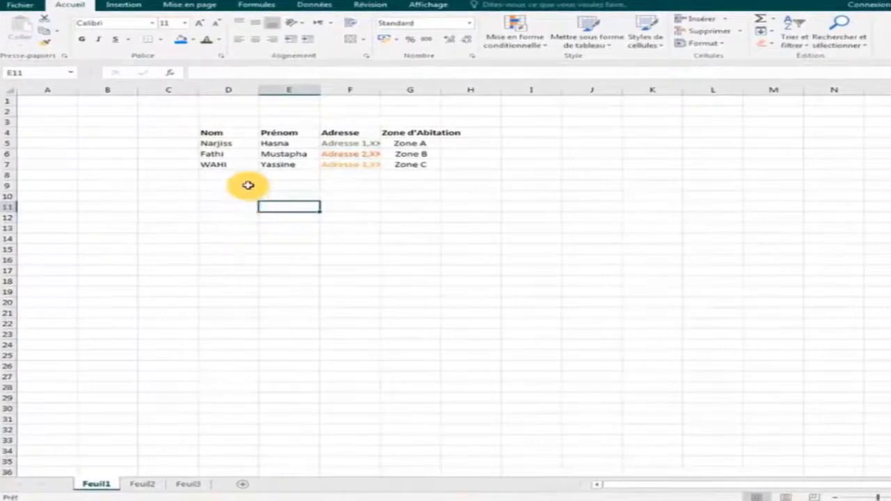
pyautogui.click(306, 187)
pyautogui.click(428, 185)
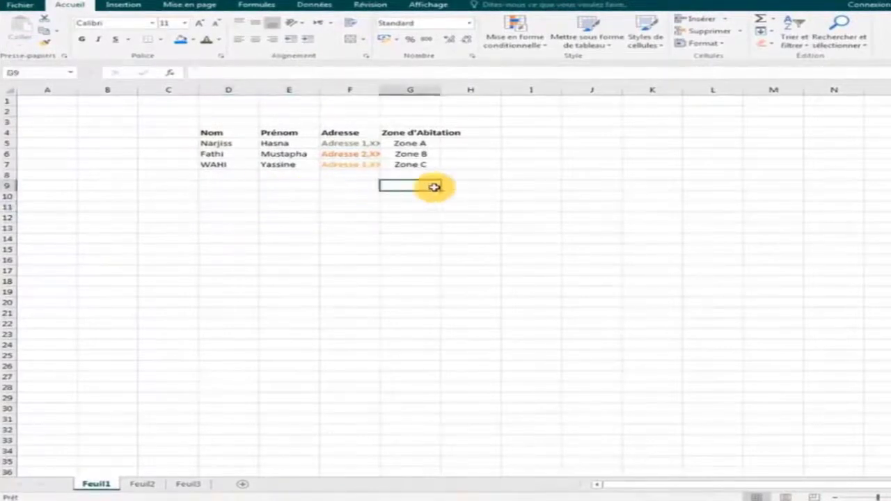
pyautogui.click(518, 181)
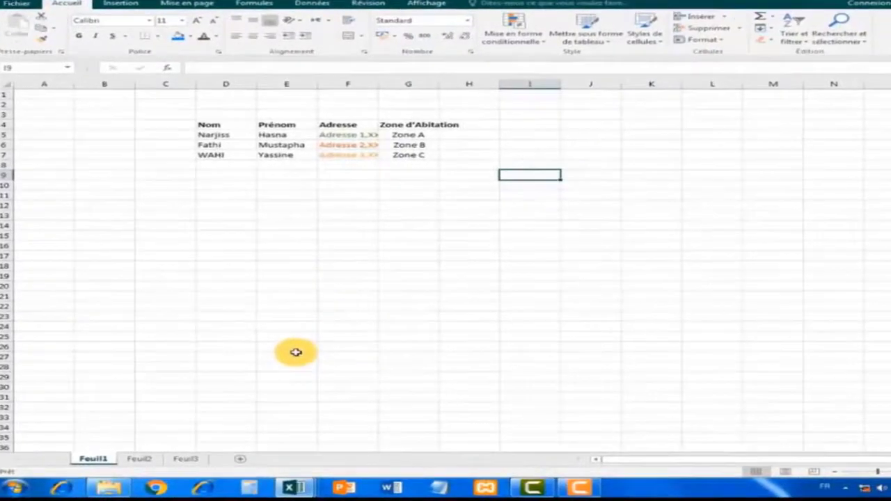
# - Look through the open workbooks, from the course workbook to Client and back to MR X
pyautogui.click(301, 489)
pyautogui.click(90, 458)
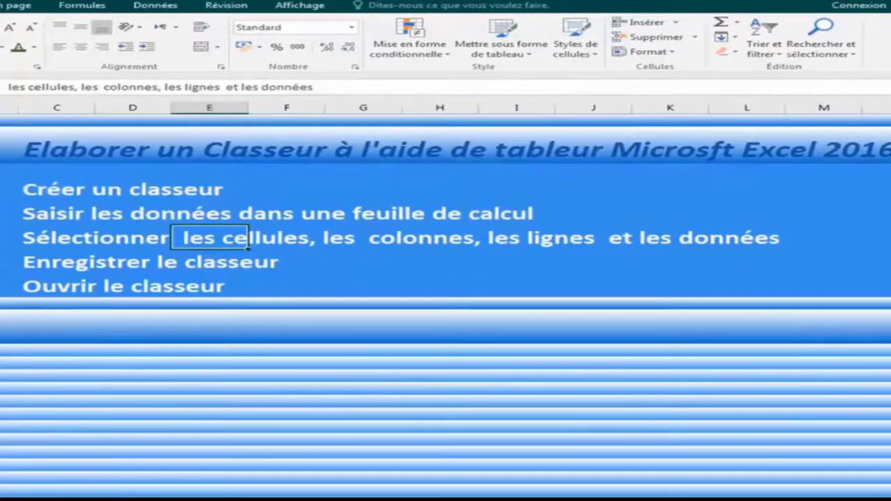
pyautogui.moveTo(142, 499)
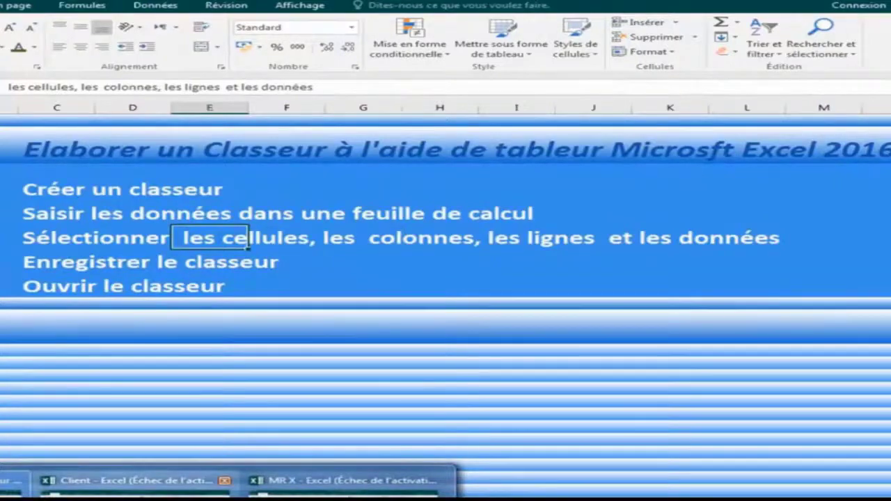
pyautogui.click(136, 480)
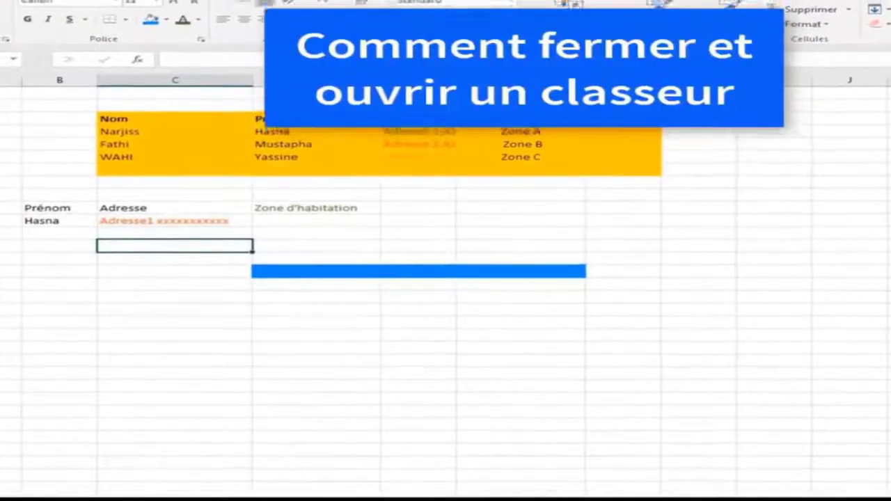
pyautogui.moveTo(313, 500)
pyautogui.click(365, 480)
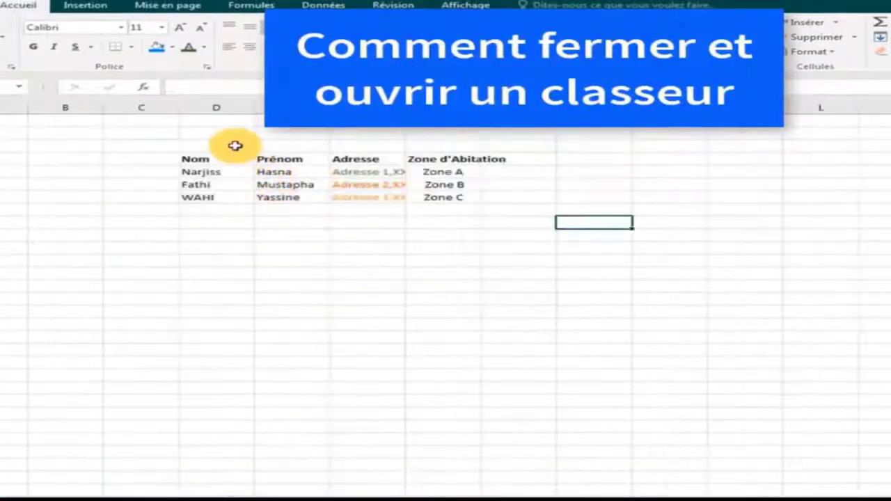
# - Close the MR X workbook, leaving the other workbooks open
pyautogui.click(284, 282)
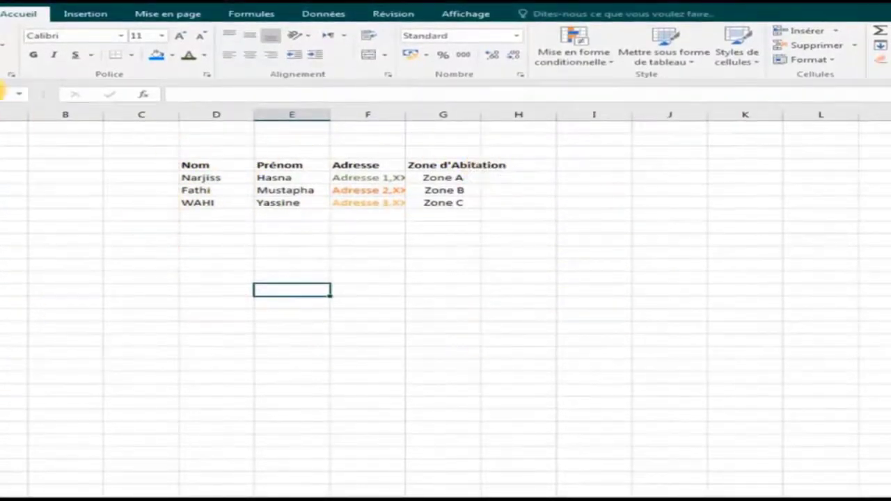
pyautogui.click(2, 13)
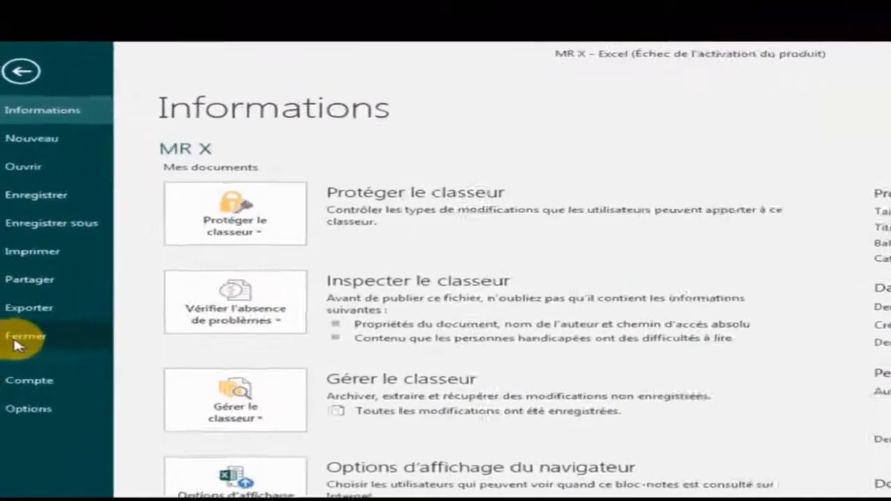
pyautogui.click(20, 73)
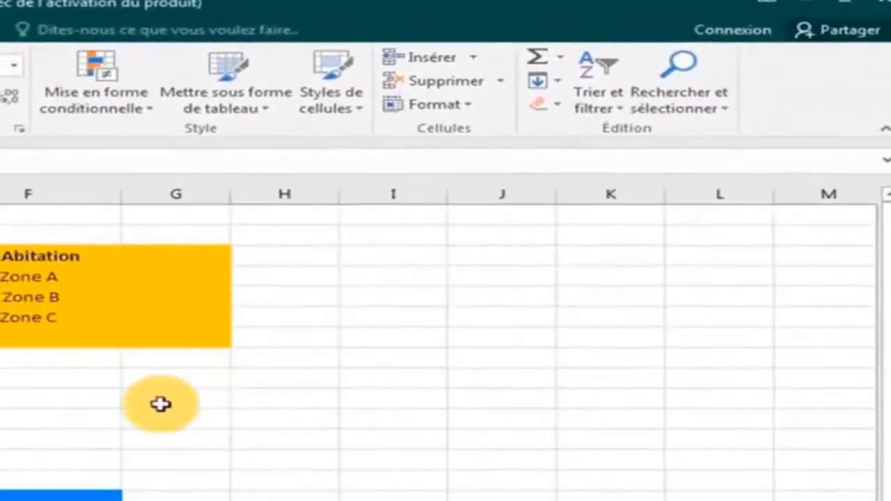
# - Open the MR X workbook from the Documents library and select the Nom header cell of its table
pyautogui.click(160, 403)
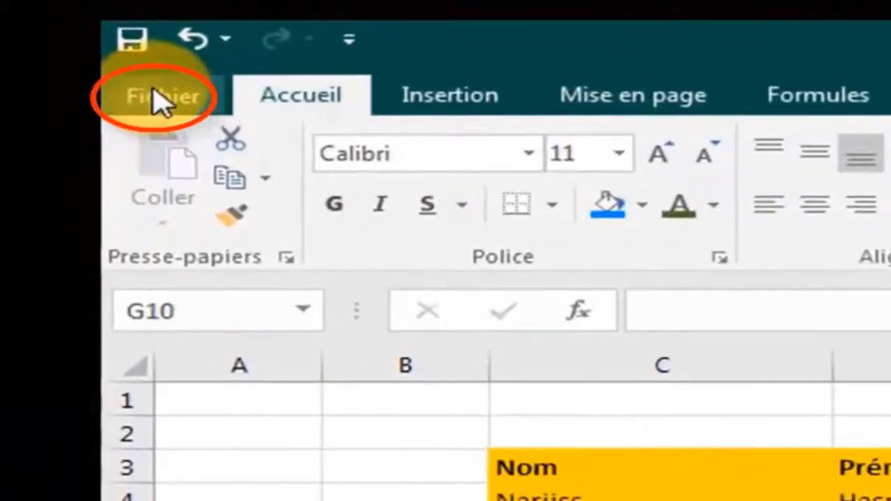
pyautogui.click(157, 101)
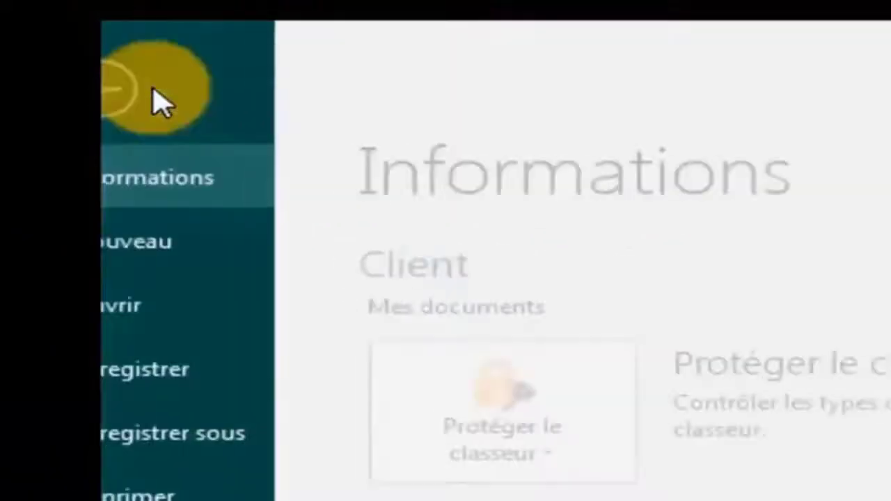
pyautogui.click(199, 339)
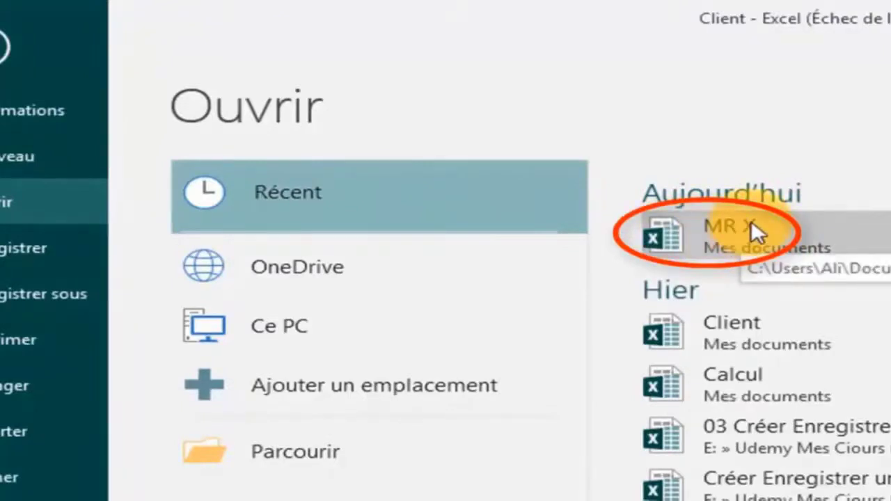
pyautogui.click(282, 454)
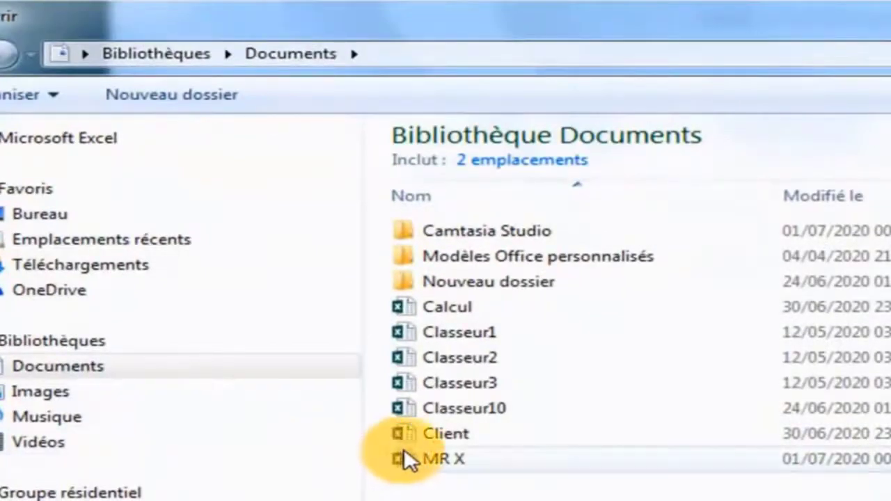
pyautogui.click(407, 457)
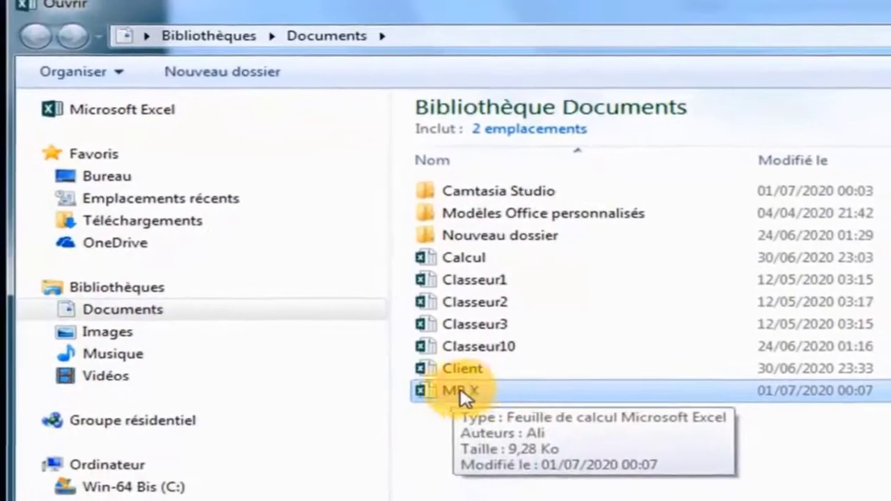
pyautogui.click(446, 390)
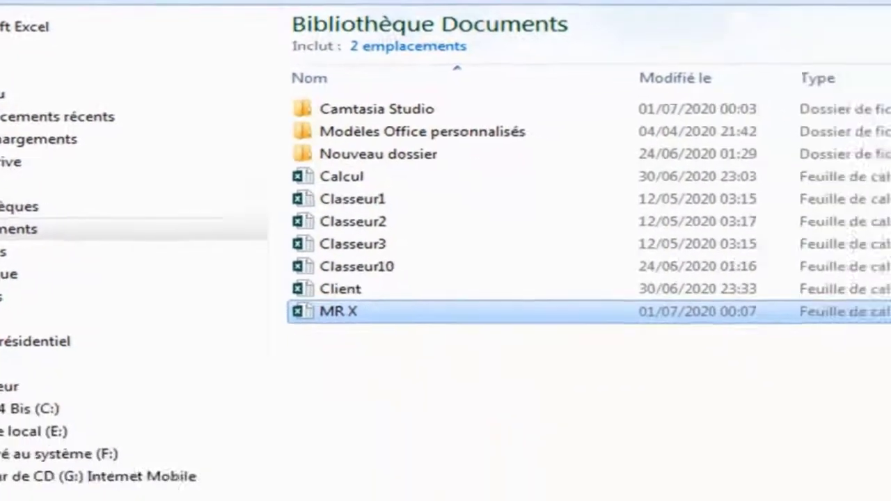
pyautogui.click(662, 467)
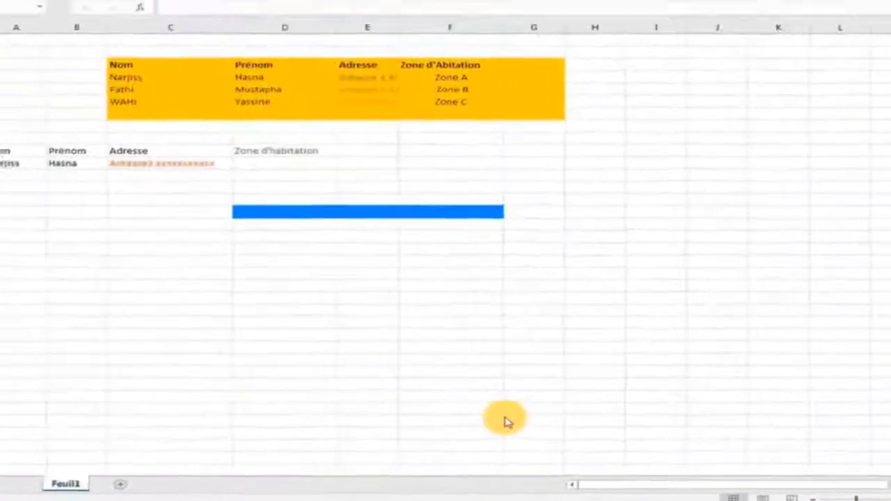
pyautogui.click(307, 129)
pyautogui.click(259, 91)
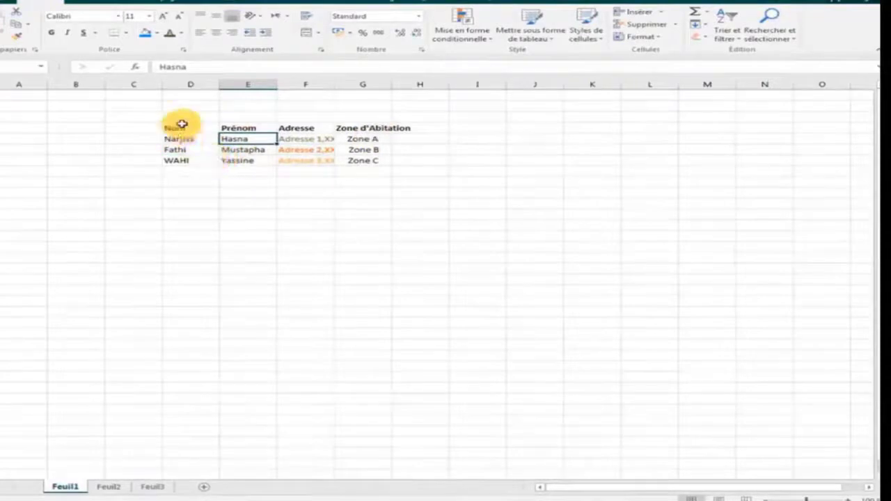
pyautogui.click(182, 124)
# - Switch to the course workbook and review the line about entering data in a worksheet
pyautogui.moveTo(261, 500)
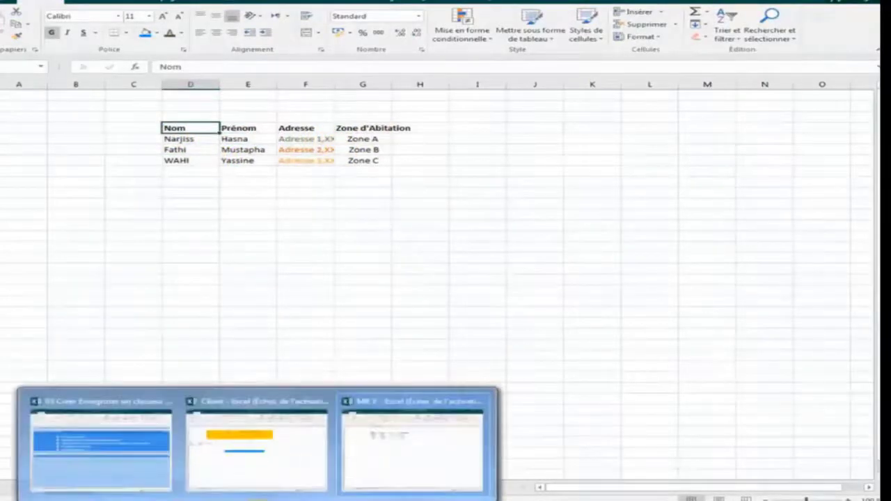
pyautogui.click(102, 465)
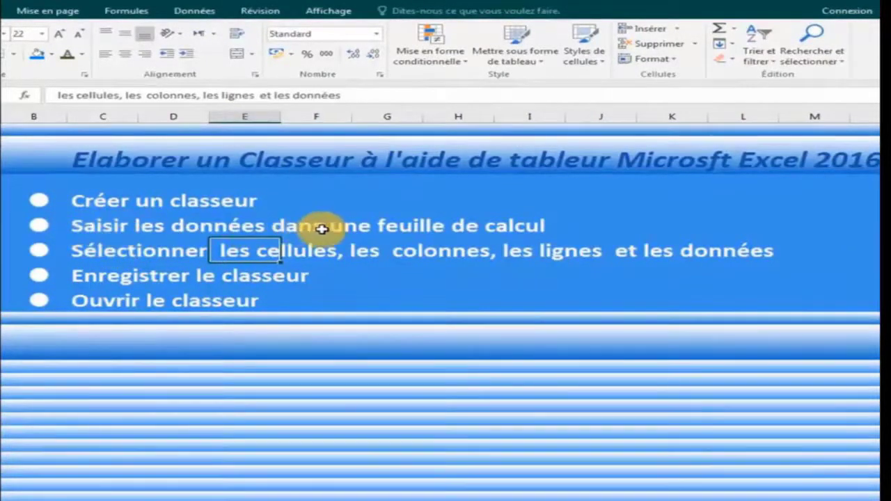
pyautogui.click(82, 225)
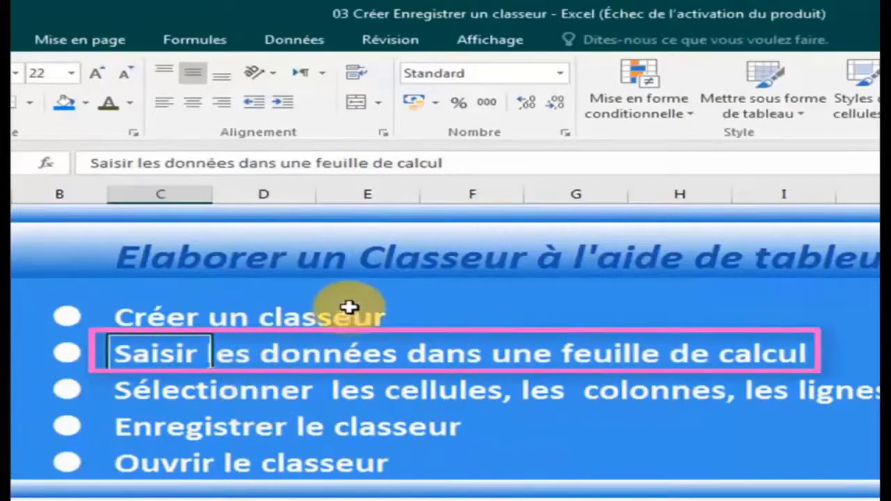
pyautogui.click(348, 307)
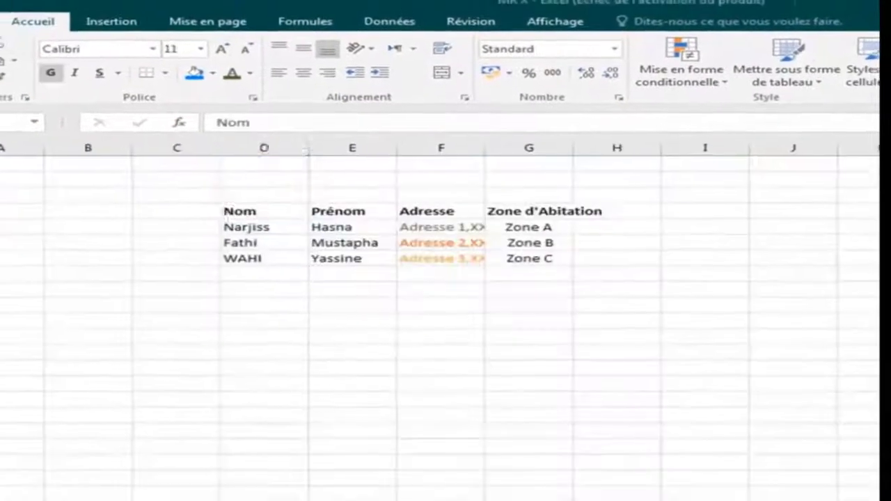
# - In the MR X workbook, enter Nom in cell A9 and select B9
pyautogui.click(8, 289)
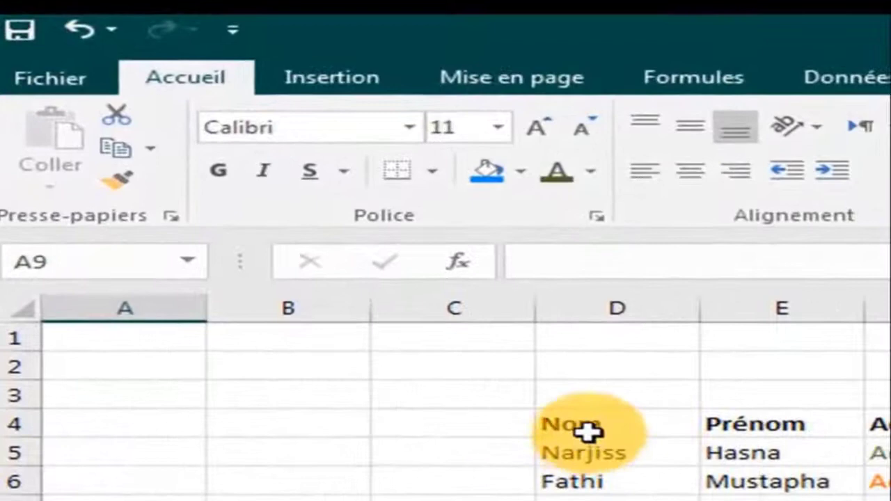
pyautogui.click(317, 238)
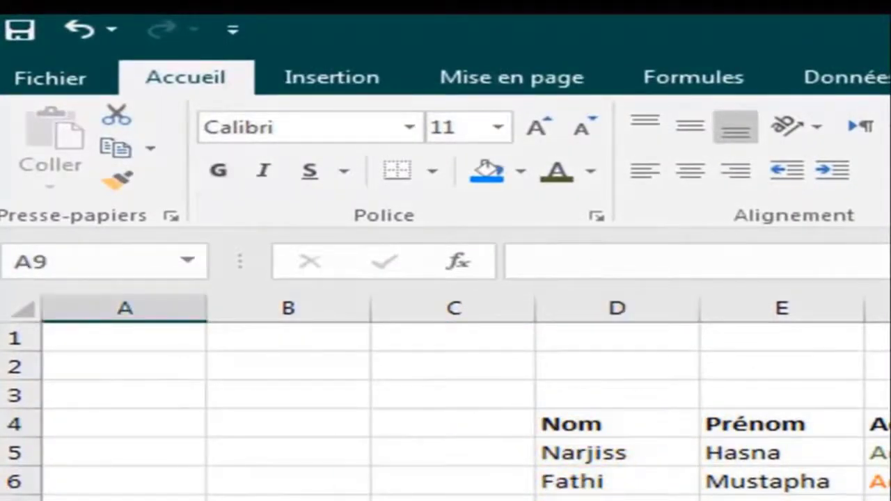
pyautogui.write('Nom')
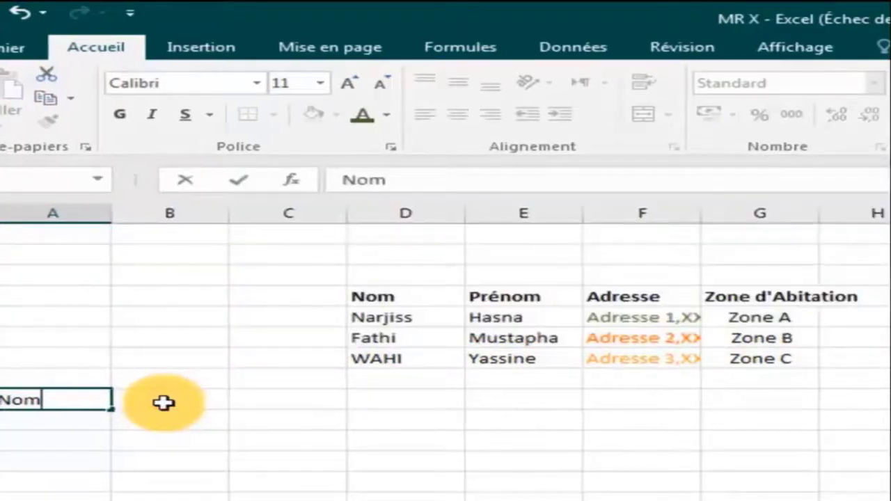
pyautogui.click(160, 402)
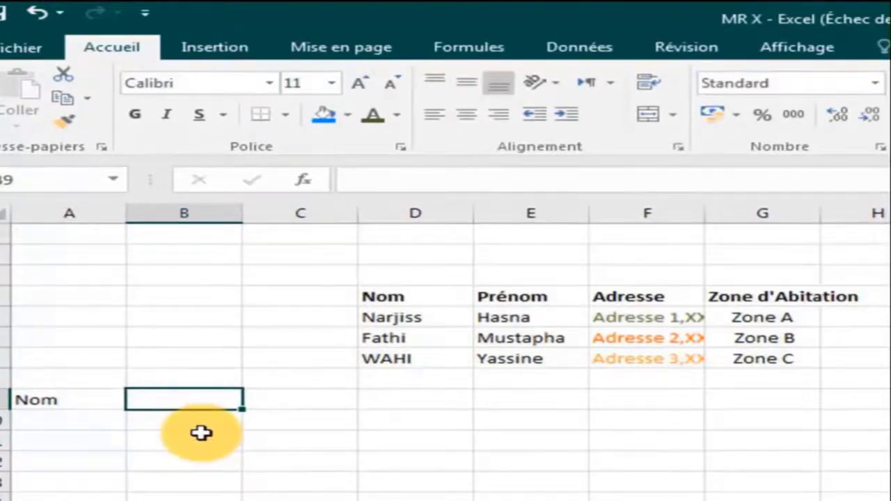
# - Move one cell at a time along row 9 from B9, and return to B9
pyautogui.press('Tab')
pyautogui.press('Tab')
pyautogui.press('Tab')
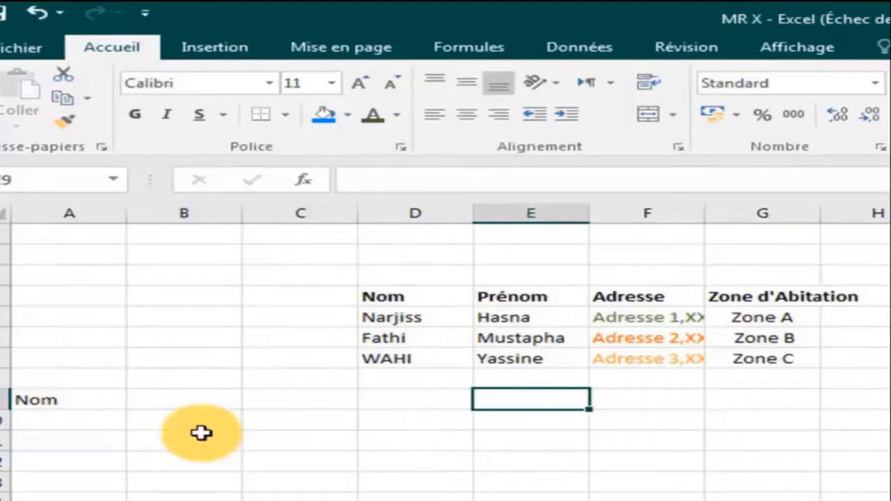
pyautogui.press('Tab')
pyautogui.press('Tab')
pyautogui.press('Tab')
pyautogui.press('Tab')
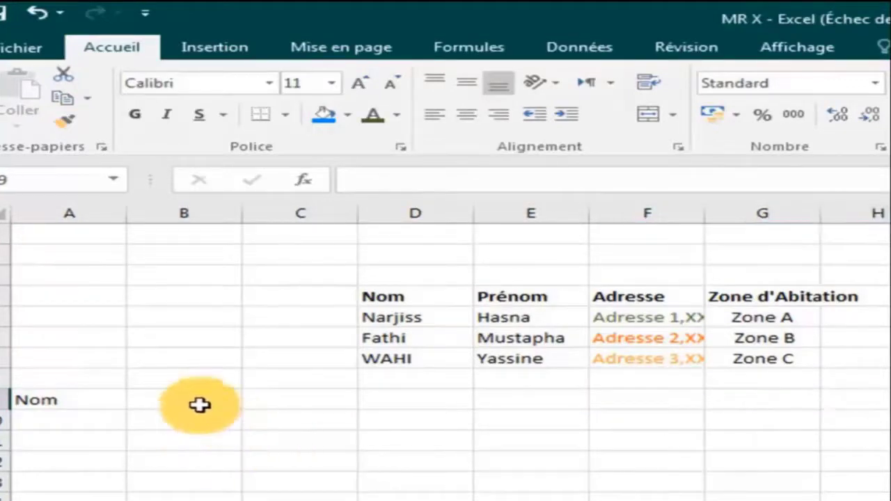
pyautogui.click(199, 405)
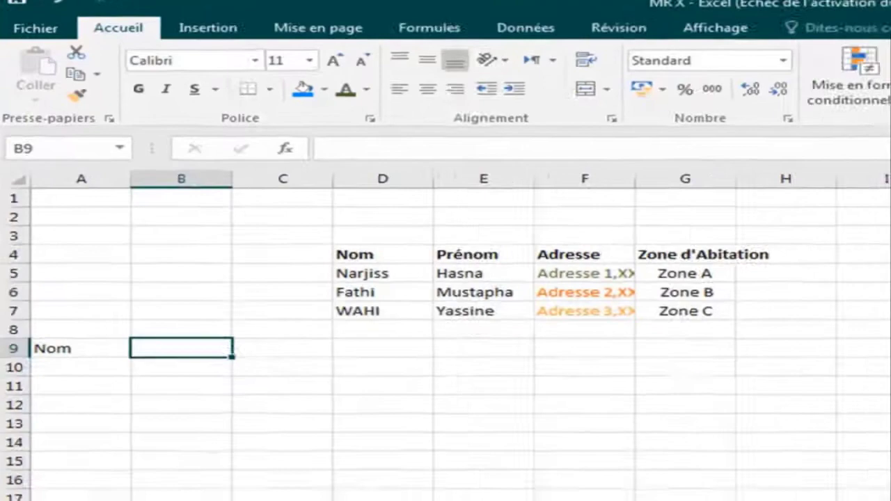
# - Switch to the course workbook and examine the illustrations of the Tabulation and Entré keys
pyautogui.moveTo(292, 500)
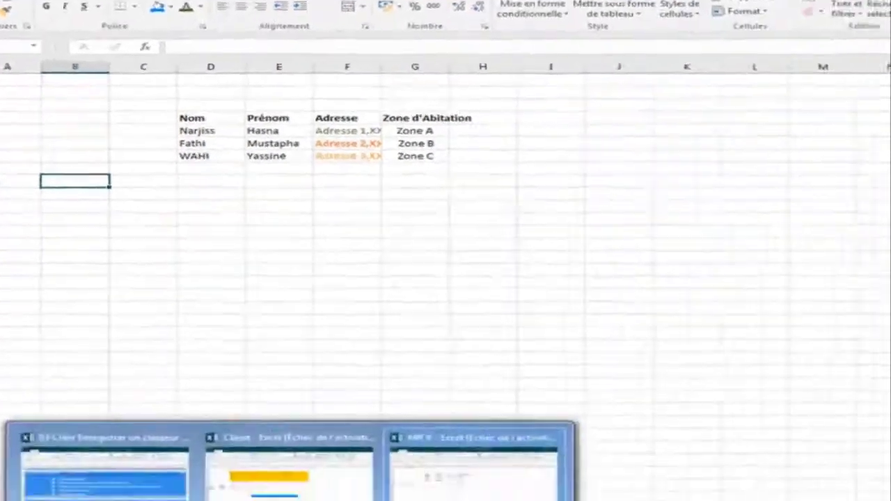
pyautogui.click(139, 496)
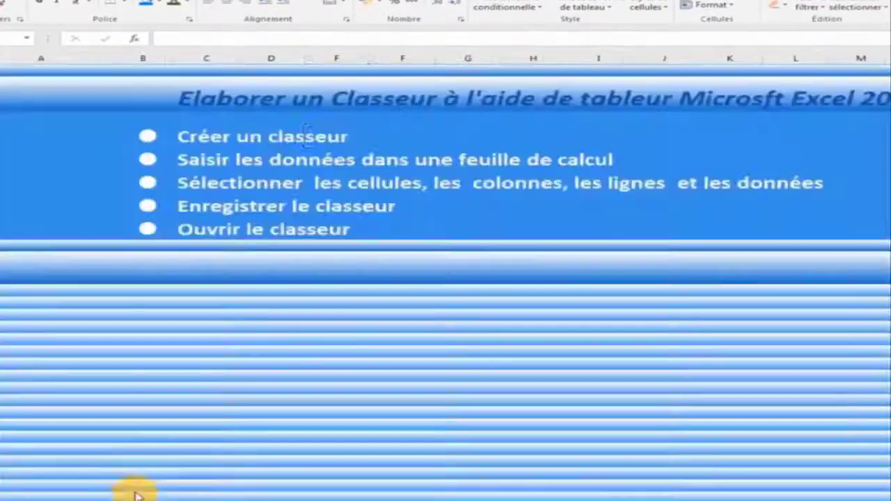
pyautogui.click(149, 499)
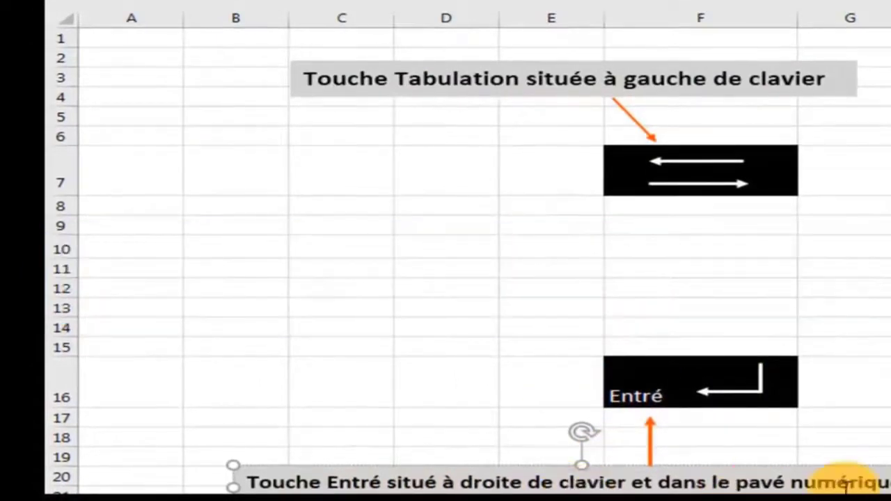
pyautogui.click(832, 418)
pyautogui.click(711, 393)
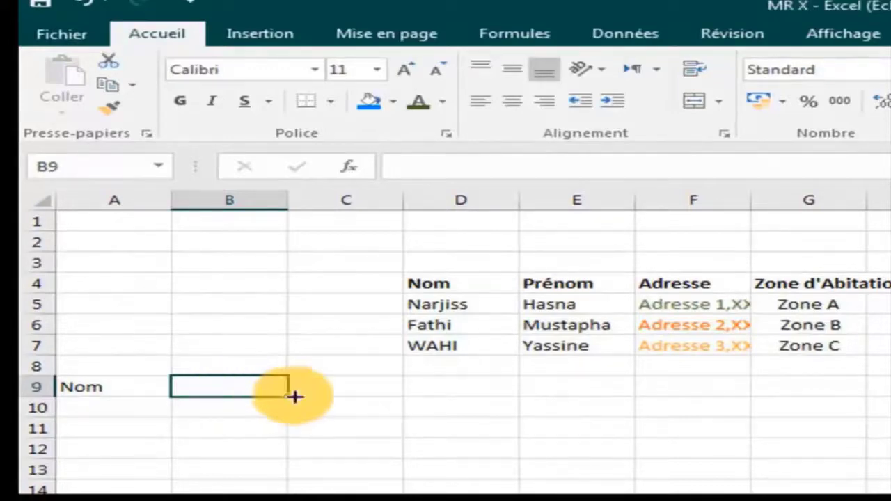
# - In row 9 of MR X, enter the headings Prénom in B9 and Adresse in C9
pyautogui.click(350, 390)
pyautogui.click(453, 378)
pyautogui.click(218, 387)
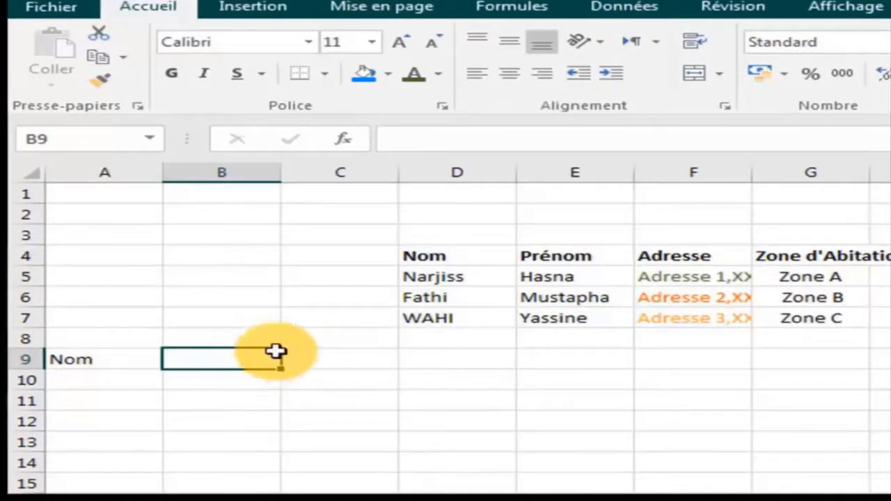
pyautogui.write('Prénom')
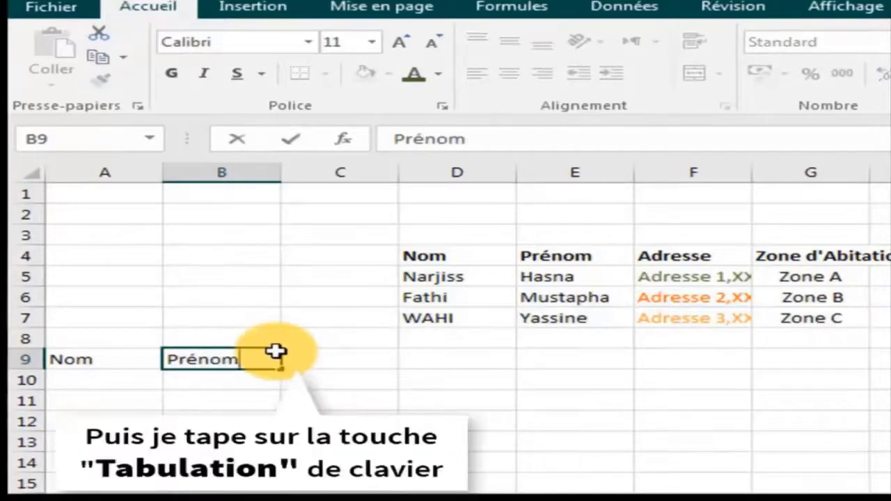
pyautogui.press('Tab')
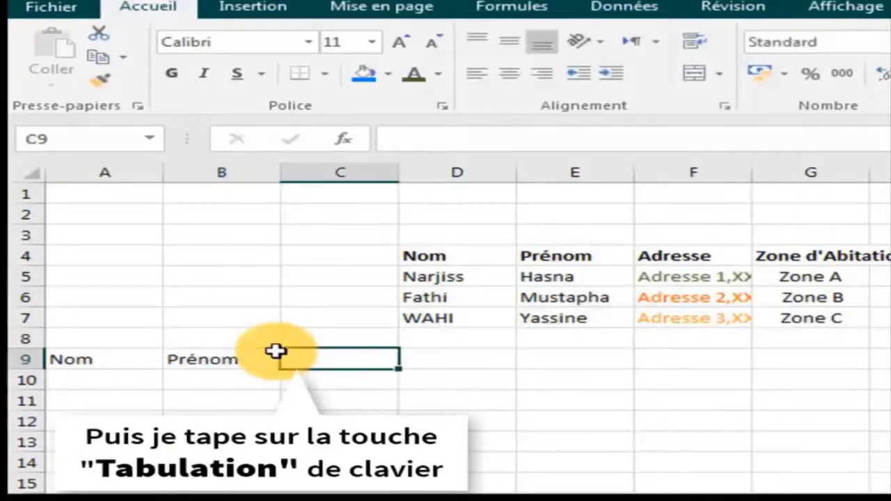
pyautogui.write('Adresse')
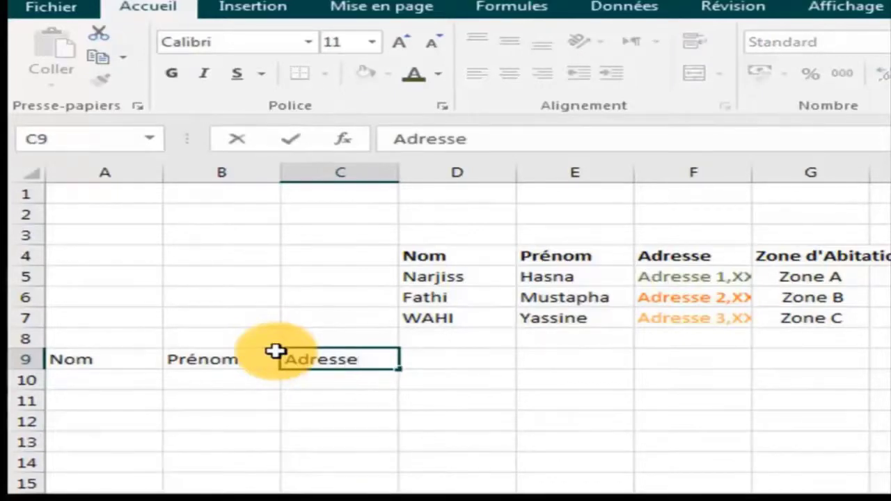
pyautogui.press('Tab')
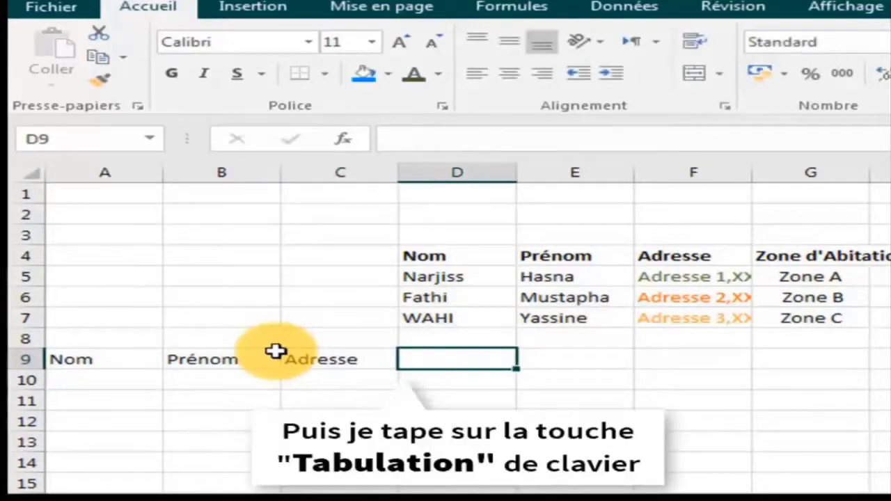
# - Enter the heading Zone d'habitation in cell D9
pyautogui.write("Zone d'")
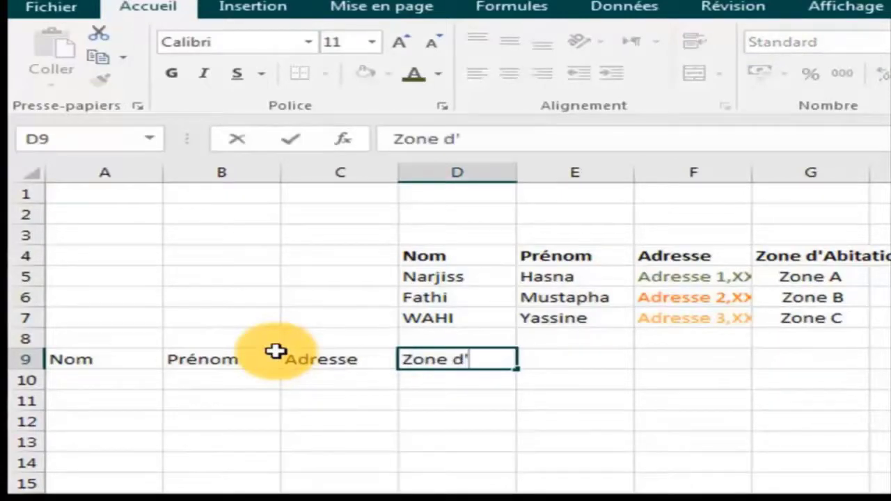
pyautogui.write('habi')
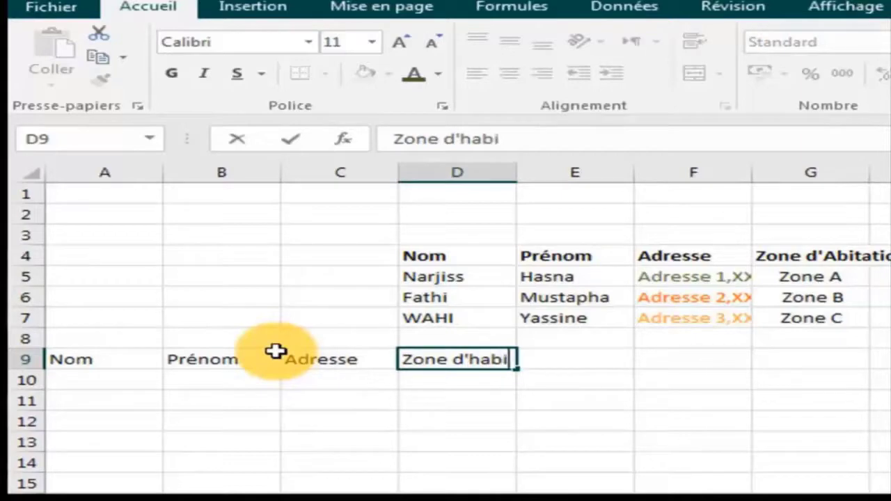
pyautogui.write('ta')
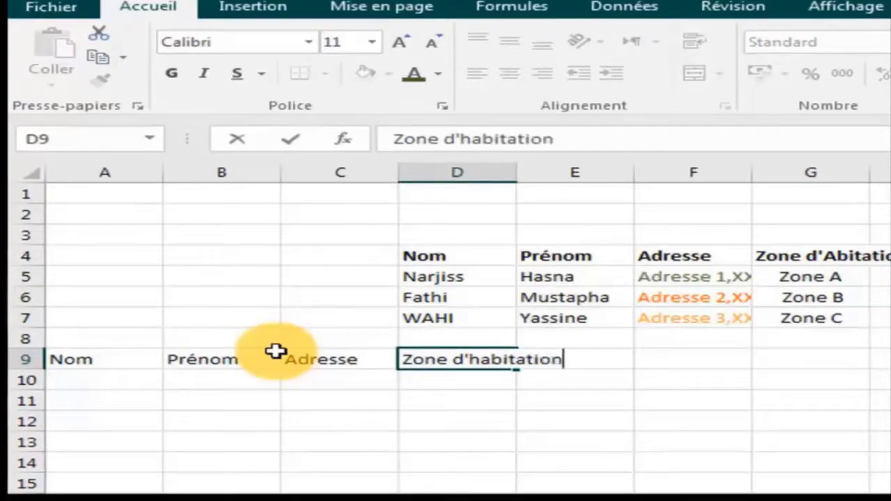
pyautogui.write('tion')
pyautogui.click(449, 461)
pyautogui.click(465, 364)
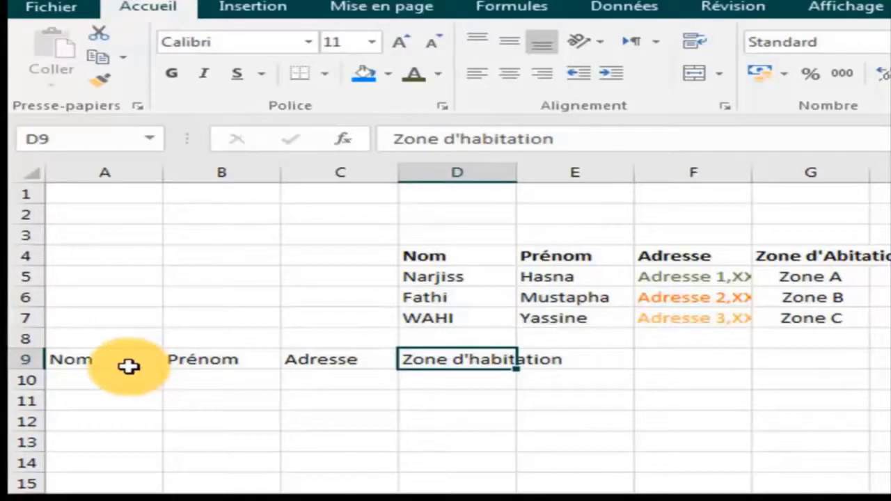
# - Check where the Nom heading sits within column A and leave cell A9 selected
pyautogui.click(129, 367)
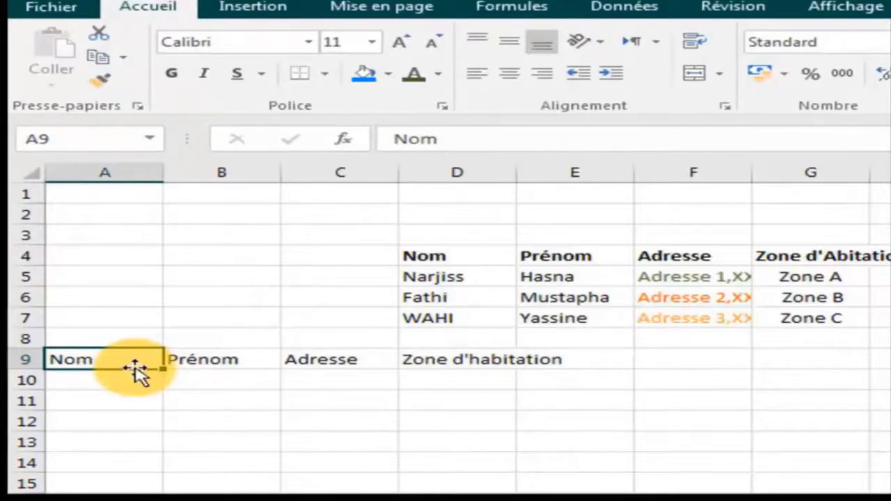
pyautogui.click(111, 169)
pyautogui.click(126, 297)
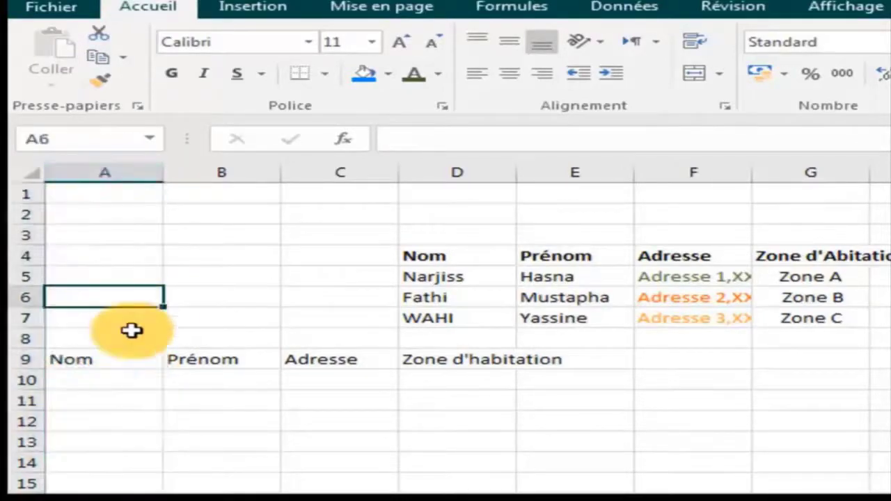
pyautogui.click(96, 358)
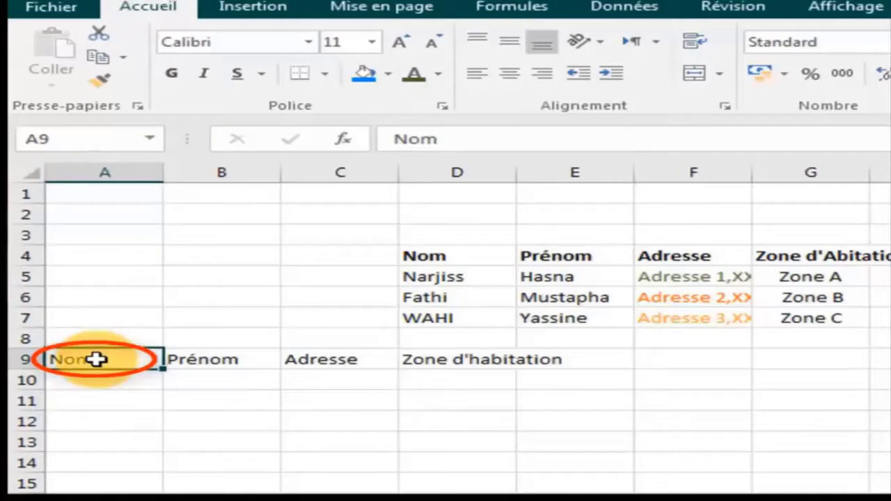
# - Check that the Nom, Prénom and Adresse headings of row 9 each sit within their own column, A, B and C
pyautogui.click(112, 170)
pyautogui.click(205, 368)
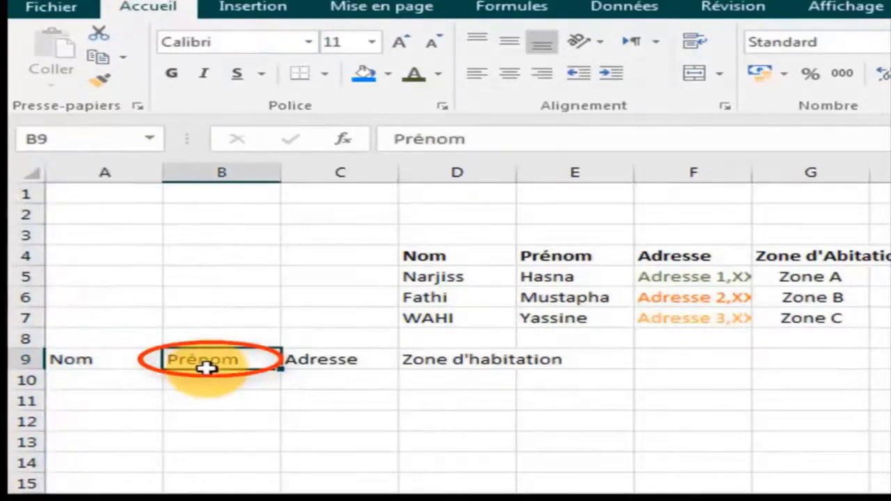
pyautogui.click(218, 171)
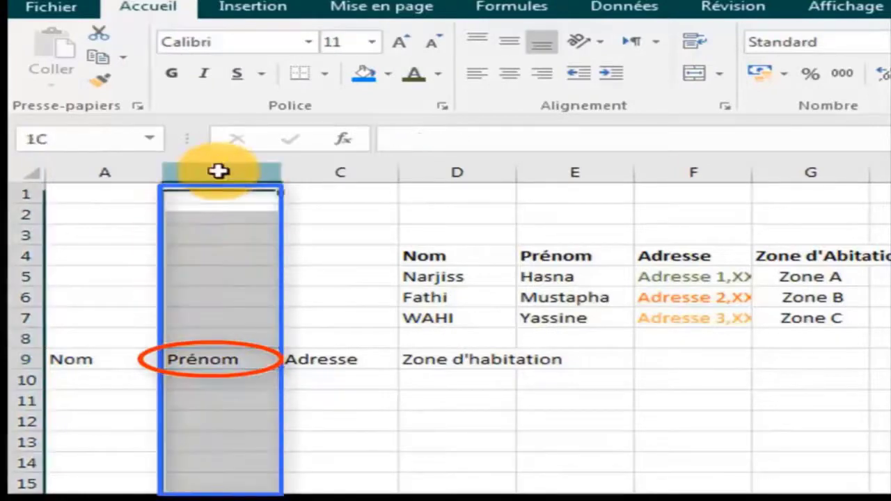
pyautogui.click(338, 358)
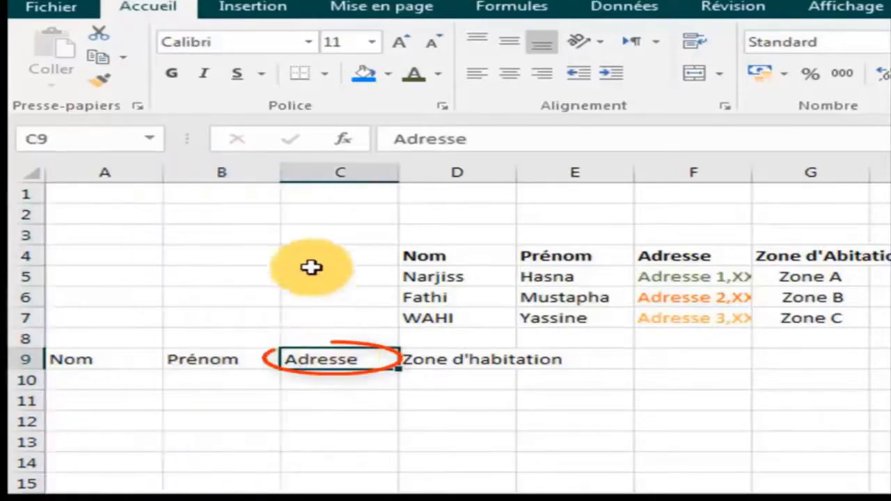
pyautogui.click(321, 172)
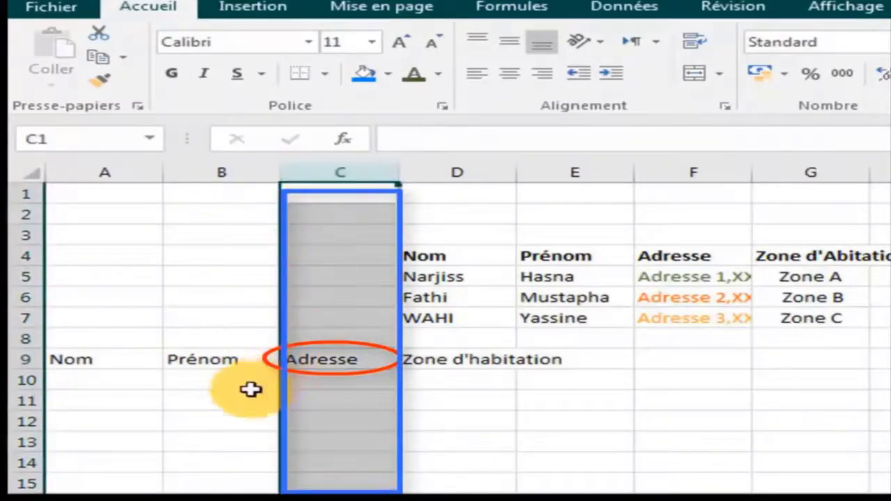
pyautogui.click(218, 359)
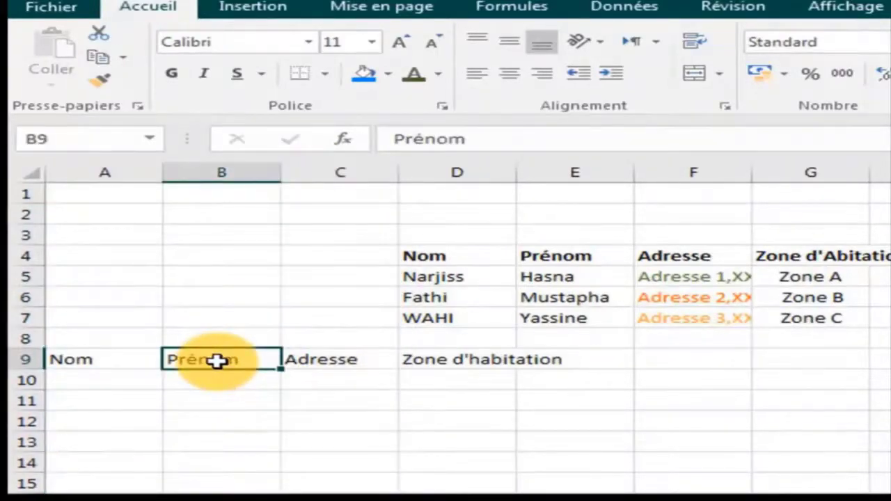
pyautogui.click(89, 364)
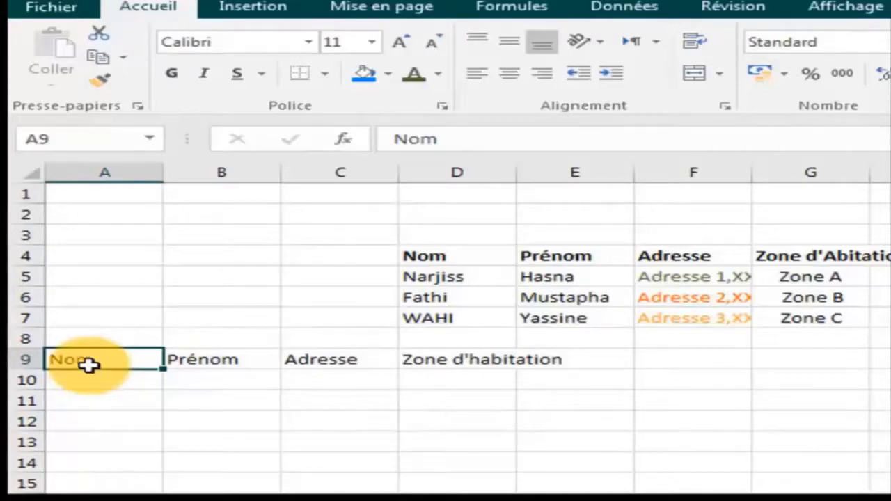
# - Compare cells D9 and E9 to find which one actually holds the Zone d'habitation heading
pyautogui.click(479, 364)
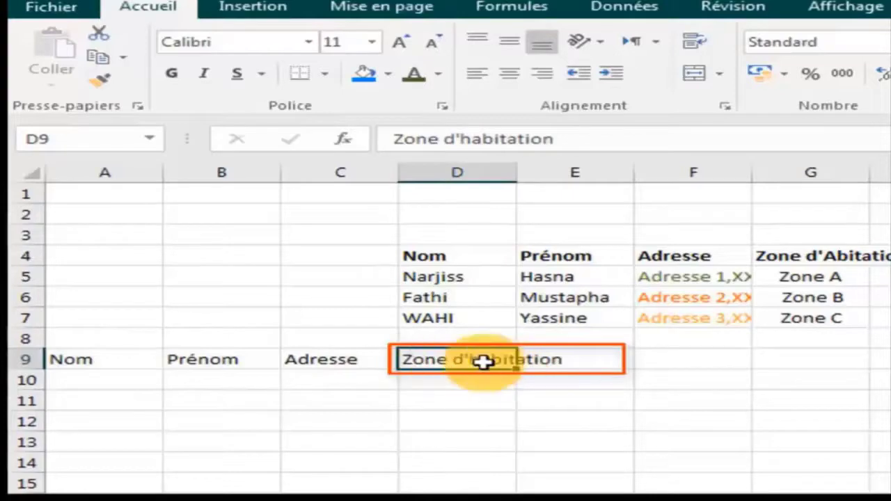
pyautogui.click(546, 362)
pyautogui.click(506, 365)
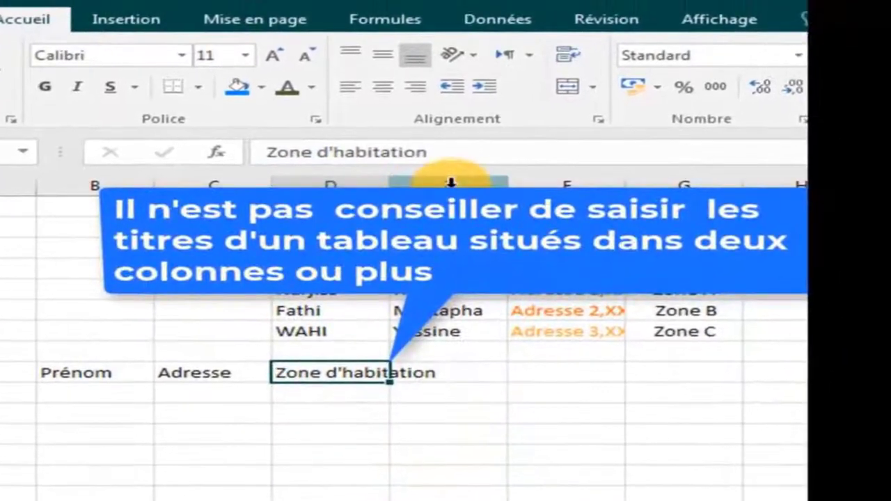
pyautogui.click(431, 364)
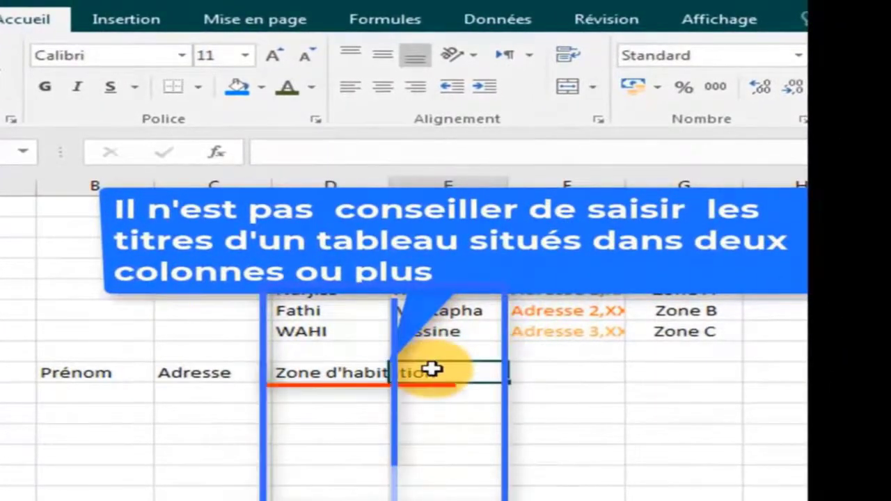
pyautogui.click(364, 378)
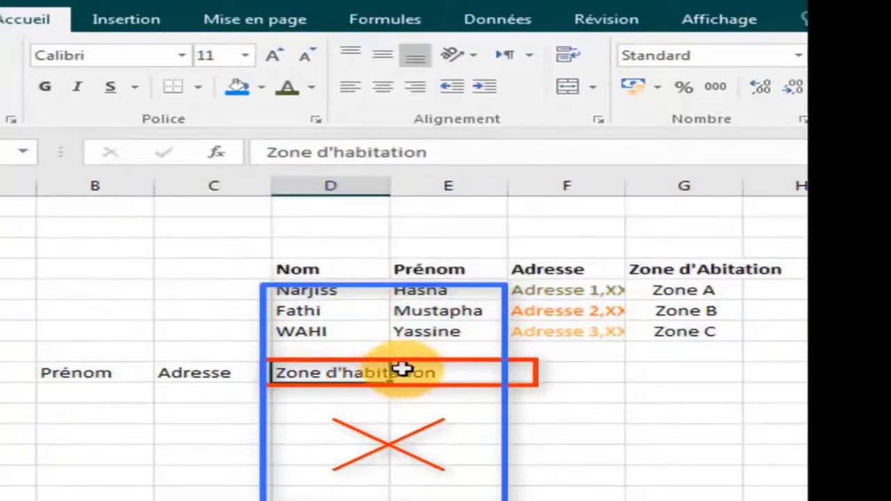
# - Widen column D until the Zone d'habitation heading fits inside it, and check cells E9 and D9
pyautogui.moveTo(392, 187); pyautogui.dragTo(470, 194)
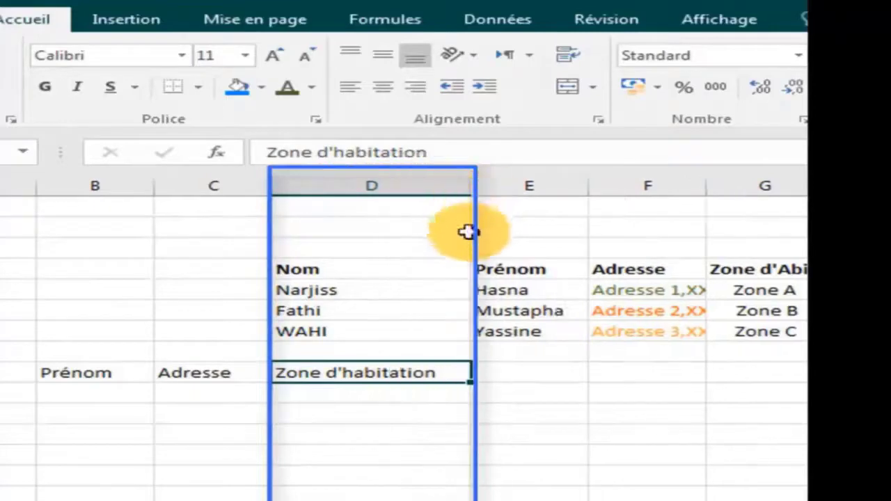
pyautogui.click(486, 378)
pyautogui.click(417, 374)
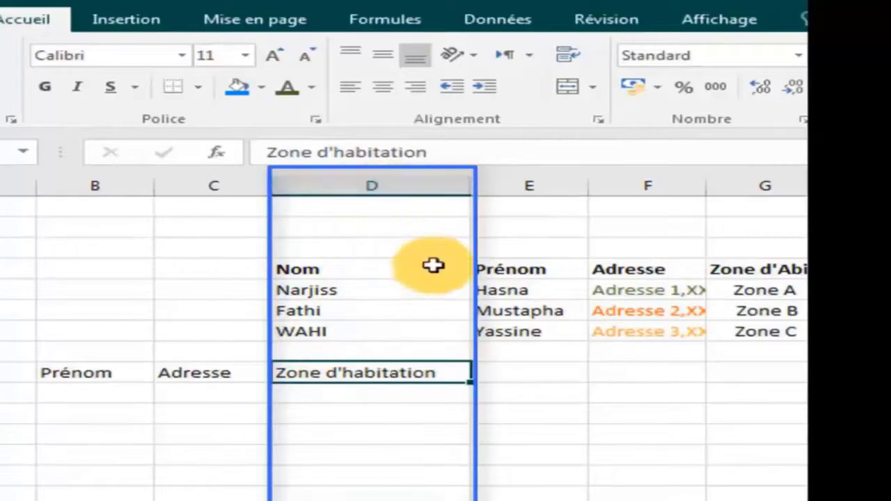
pyautogui.click(483, 369)
pyautogui.click(417, 372)
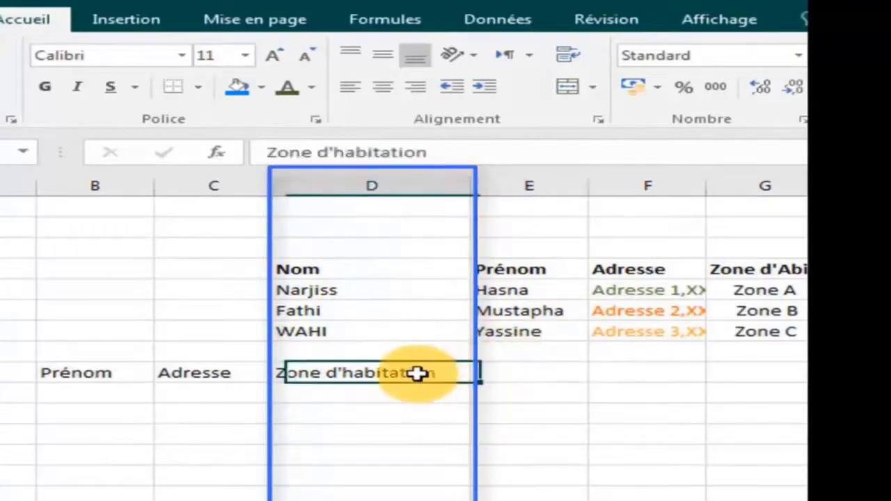
# - Go back and forth through the Adresse, Prénom and Nom headings in row 9 to review their columns
pyautogui.click(163, 372)
pyautogui.click(63, 372)
pyautogui.click(11, 372)
pyautogui.click(73, 373)
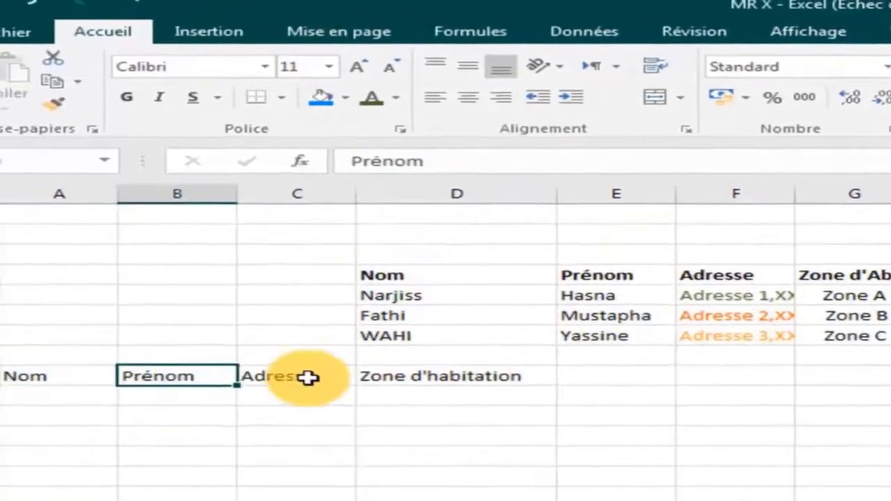
pyautogui.click(308, 377)
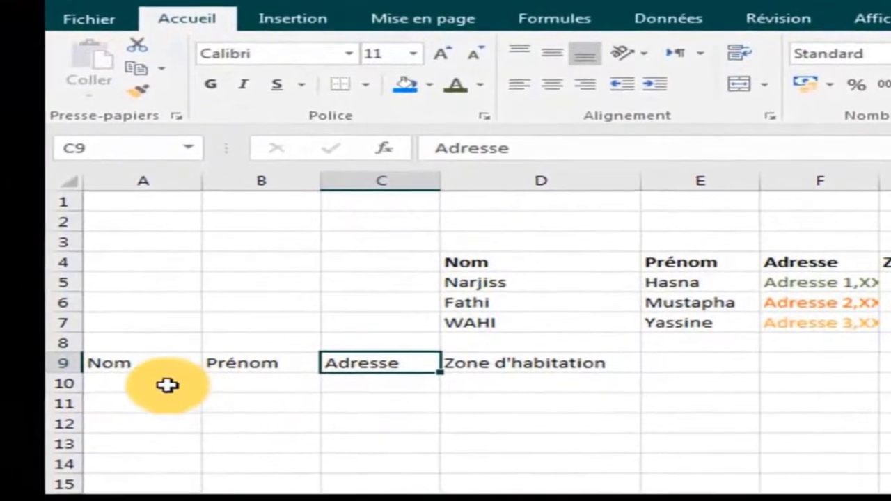
# - Select the empty cells from row 10 downward beneath Nom, Prénom and Adresse in turn, plus D10 under Zone d'habitation
pyautogui.click(83, 398)
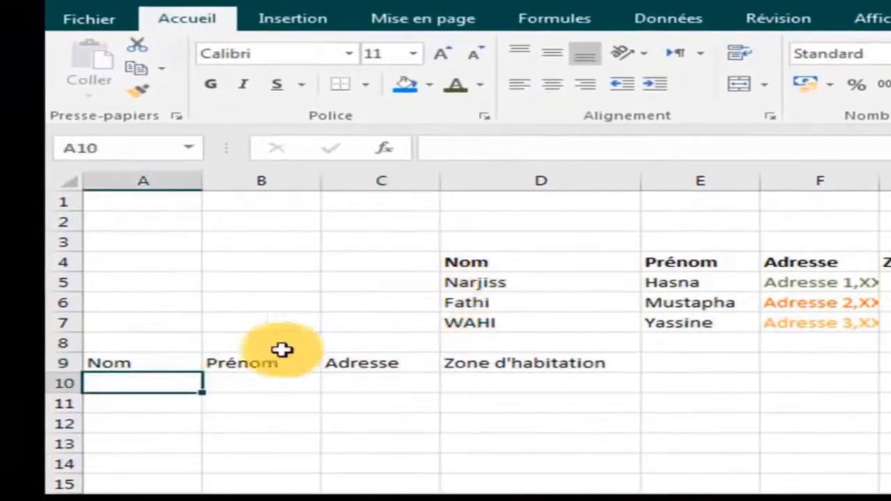
pyautogui.click(163, 363)
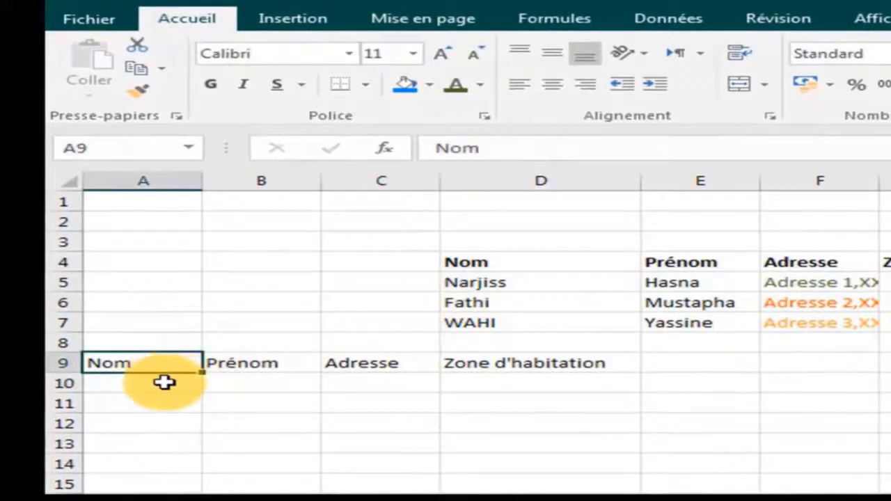
pyautogui.moveTo(163, 383); pyautogui.dragTo(163, 500)
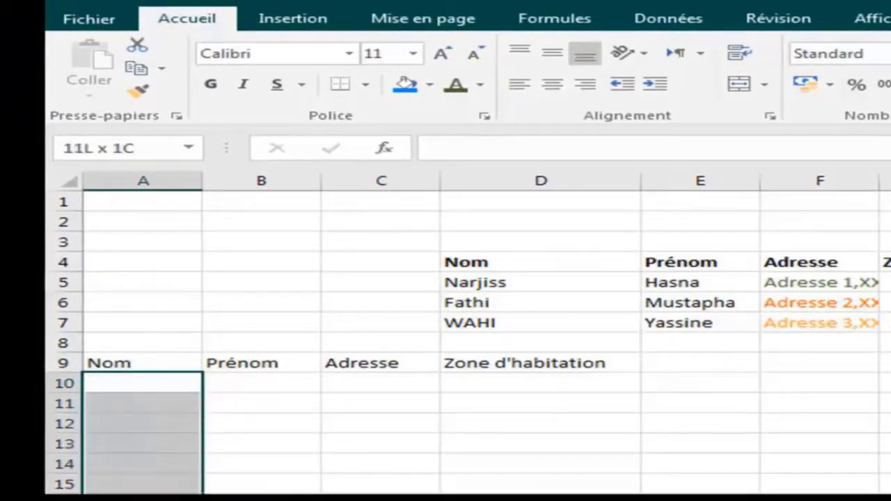
pyautogui.click(145, 365)
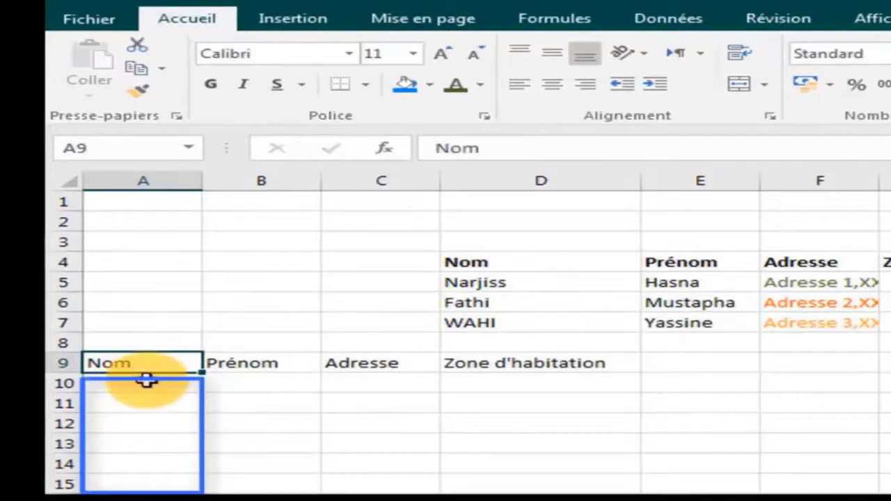
pyautogui.moveTo(146, 379); pyautogui.dragTo(209, 487)
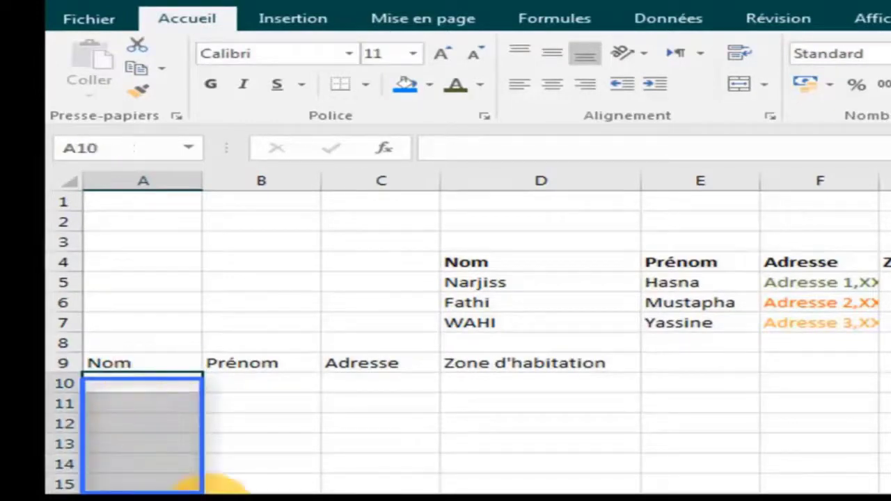
pyautogui.click(257, 382)
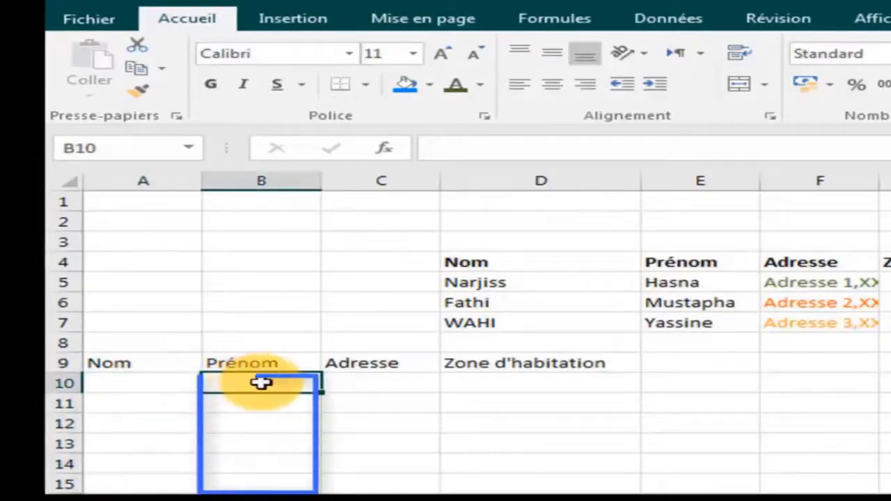
pyautogui.moveTo(261, 382); pyautogui.dragTo(257, 498)
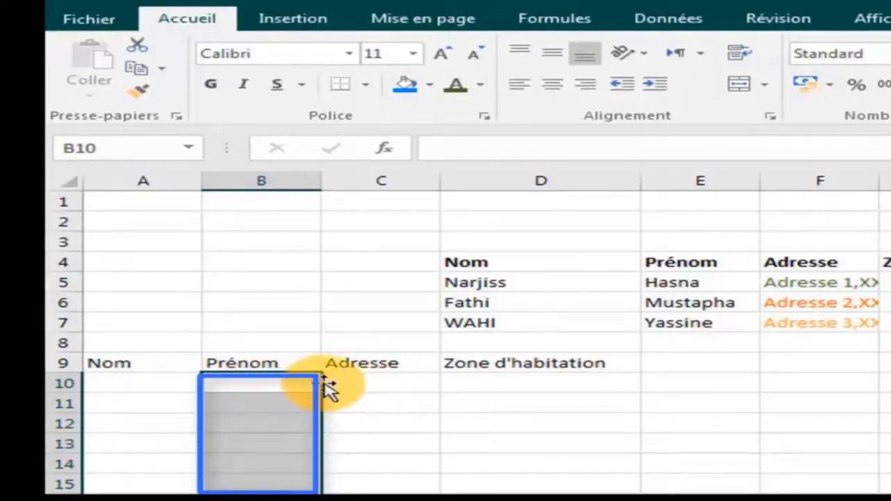
pyautogui.click(347, 385)
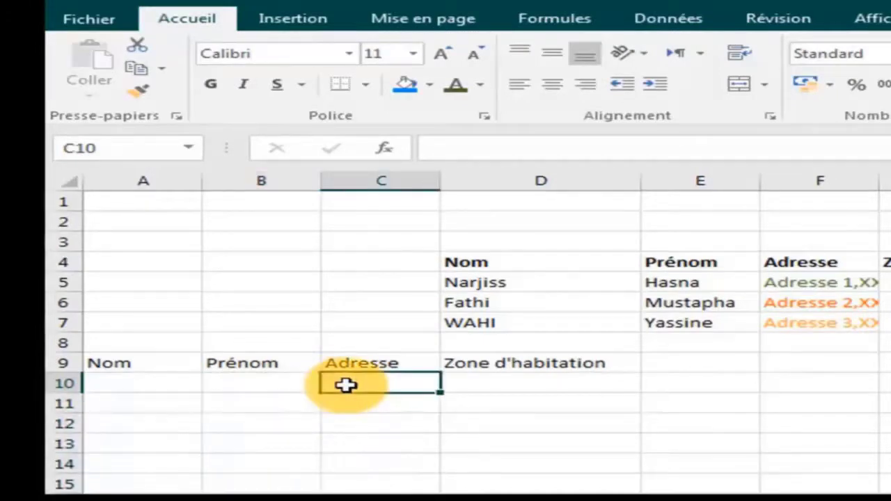
pyautogui.moveTo(358, 380); pyautogui.dragTo(380, 496)
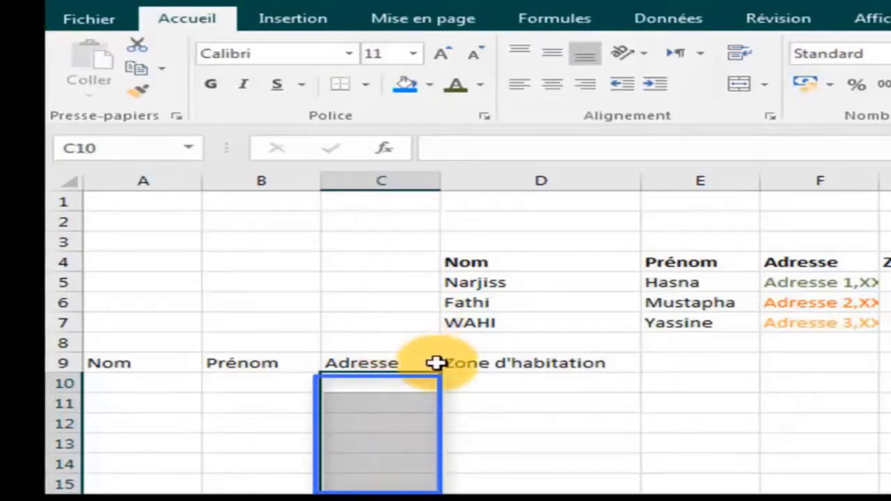
pyautogui.click(511, 384)
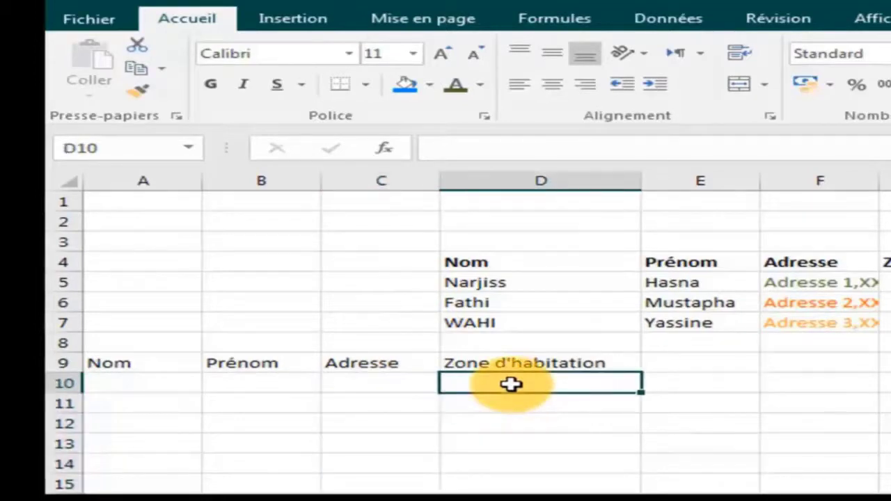
pyautogui.click(476, 424)
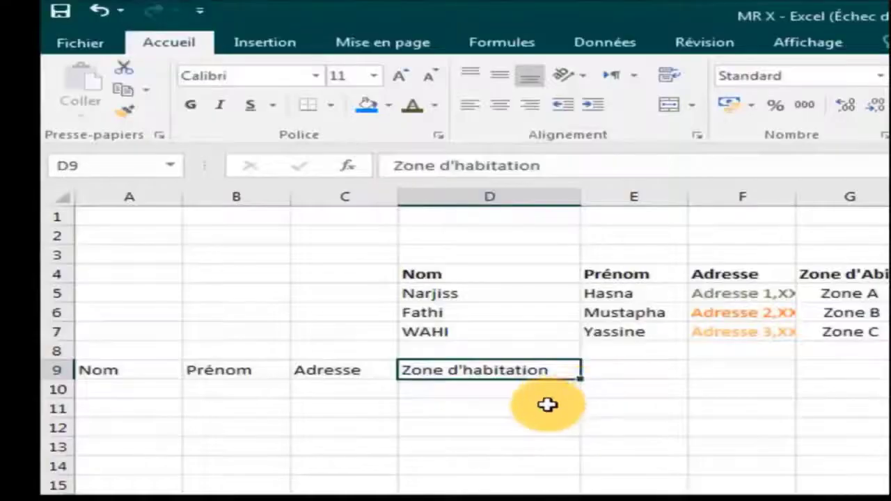
# - Go through the Prénom, Nom and Adresse headings of the row 4 table and finish on empty cell D13
pyautogui.click(547, 405)
pyautogui.click(542, 373)
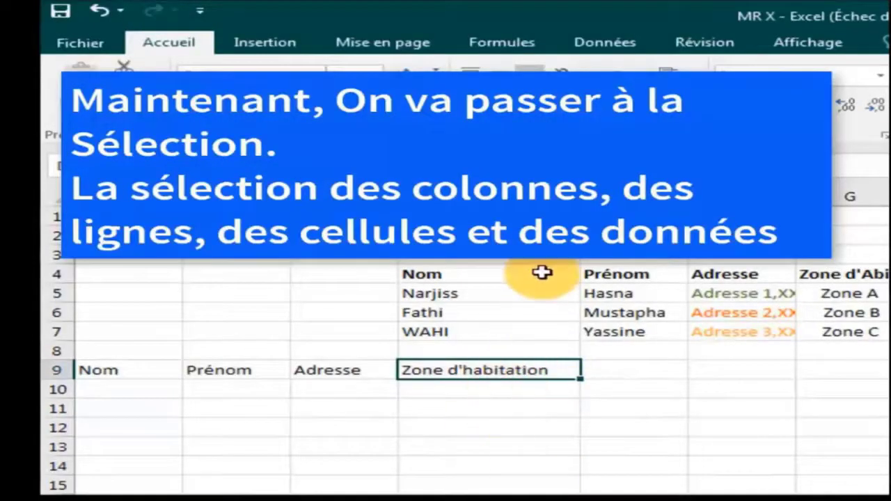
pyautogui.click(591, 406)
pyautogui.click(636, 277)
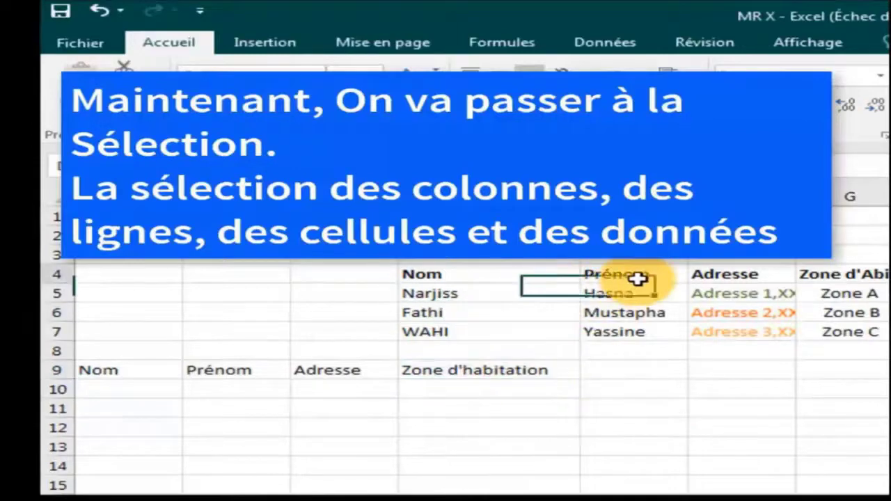
pyautogui.click(463, 278)
pyautogui.click(750, 278)
pyautogui.click(543, 277)
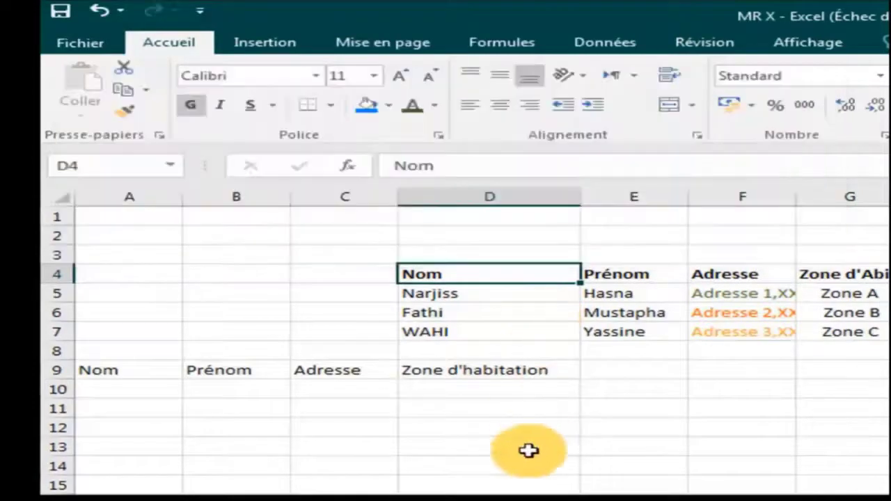
pyautogui.click(522, 448)
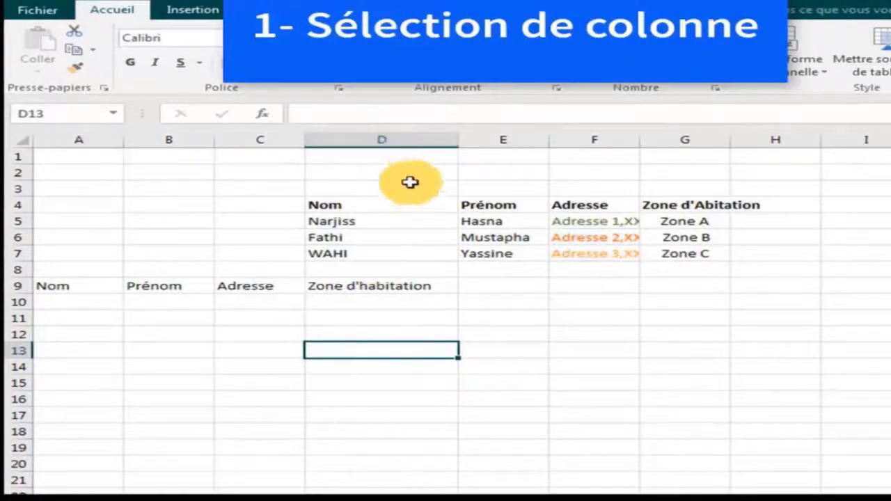
# - Select the whole of column D, fill it with a light blue theme colour, and deselect it by going to E14
pyautogui.click(382, 138)
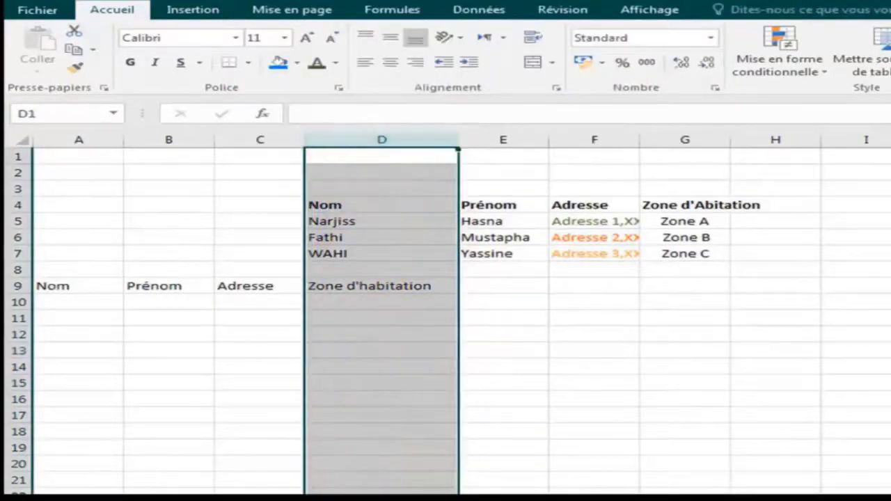
pyautogui.click(296, 63)
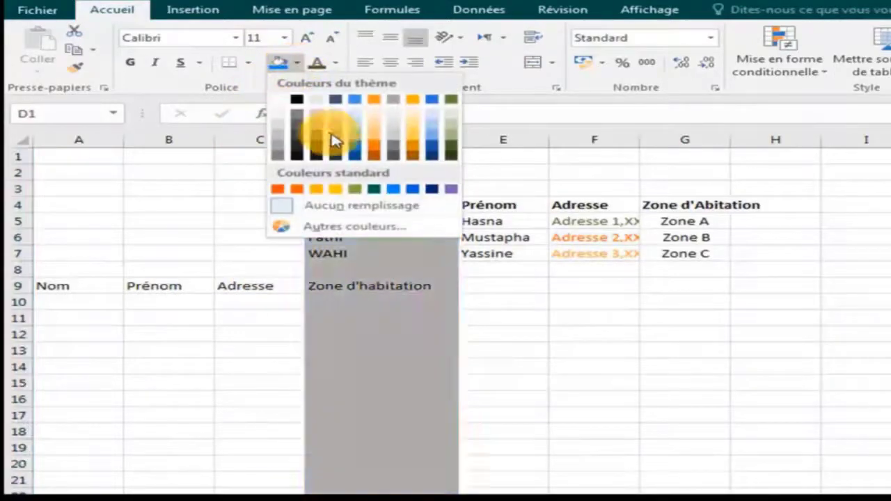
pyautogui.click(353, 142)
pyautogui.click(541, 364)
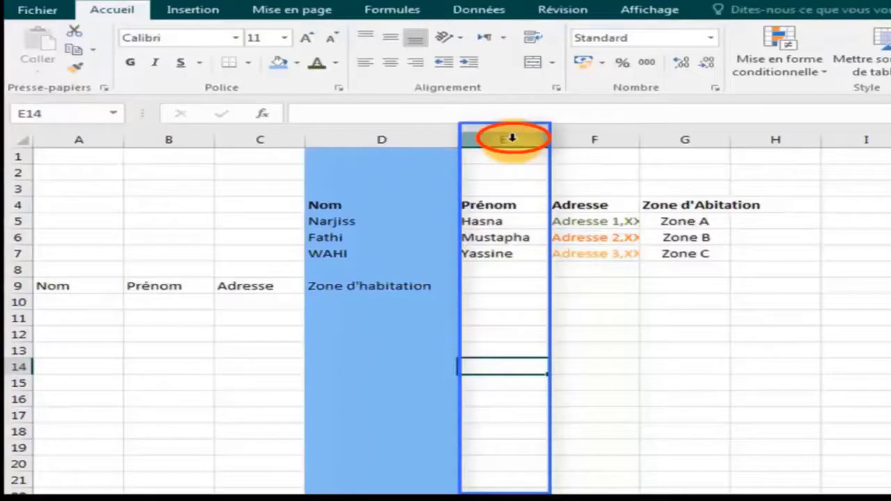
# - Select the whole of column E, fill it with a muted green theme colour, and deselect it by going to H12
pyautogui.click(512, 137)
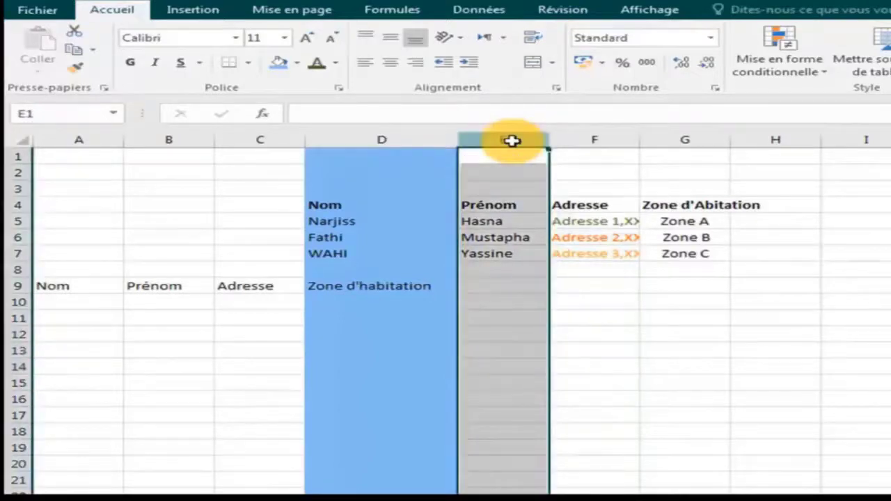
pyautogui.click(300, 62)
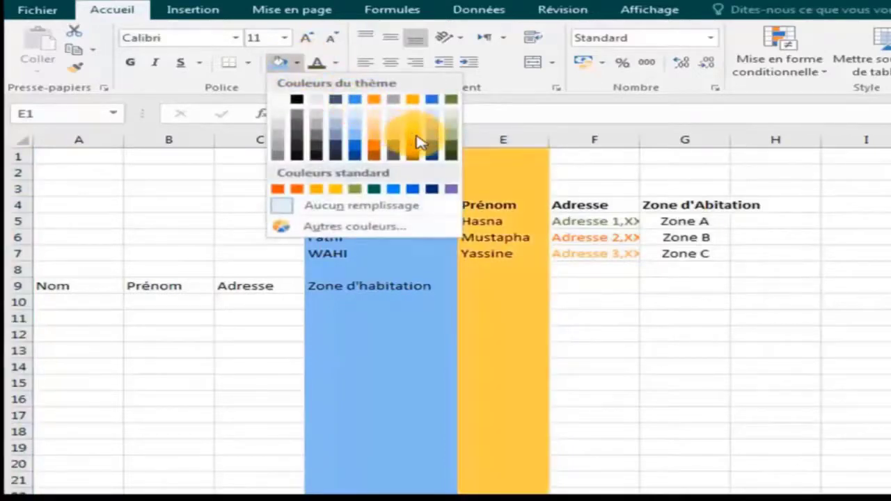
pyautogui.click(454, 145)
pyautogui.click(594, 382)
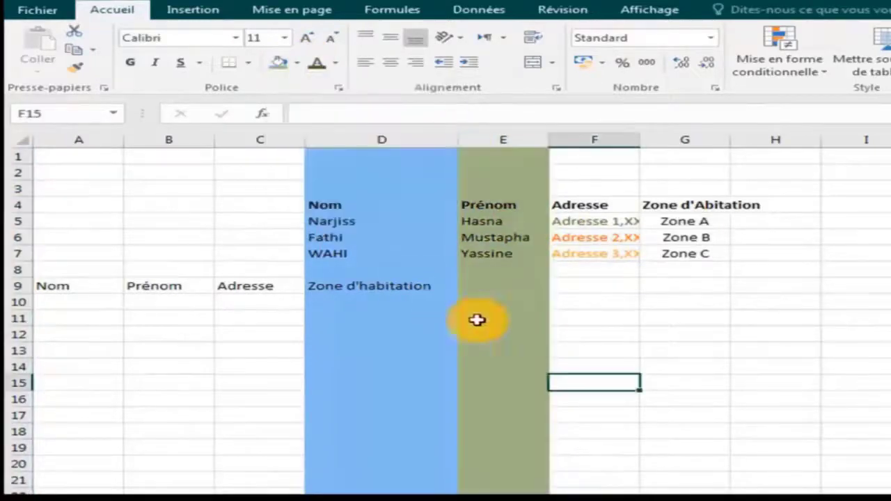
pyautogui.click(743, 332)
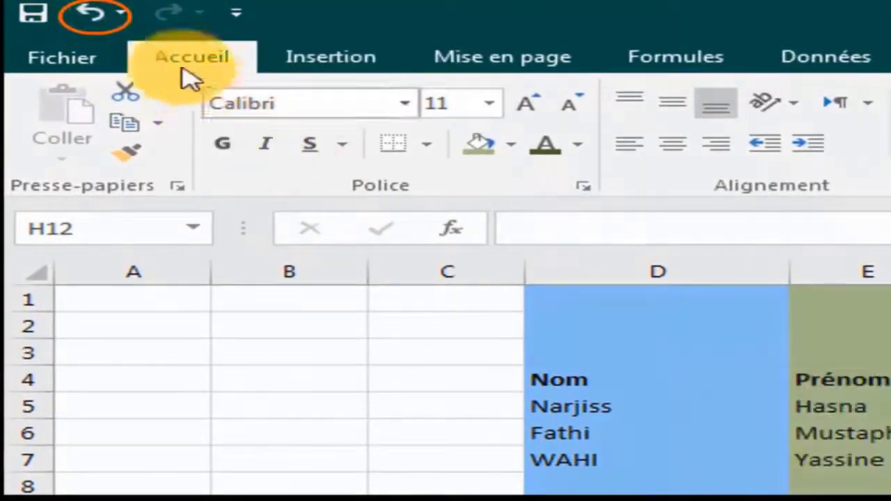
# - Undo the background fills of columns E and D
pyautogui.click(100, 18)
pyautogui.click(98, 16)
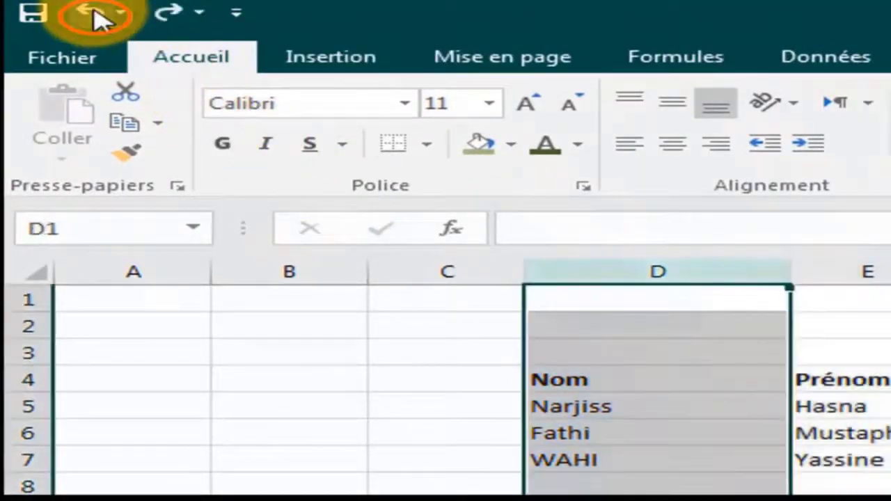
pyautogui.click(98, 17)
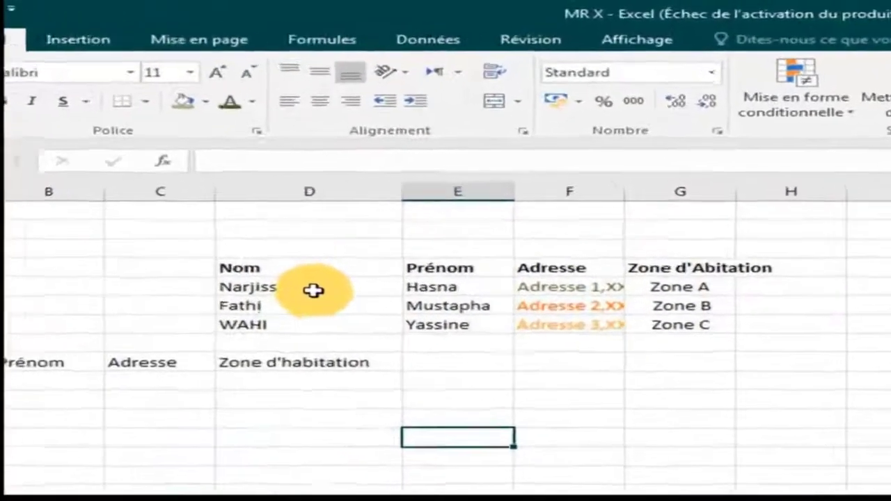
# - Select the three cells D5:D7 under the Nom heading and fill them with a light blue theme colour
pyautogui.click(378, 233)
pyautogui.moveTo(248, 347); pyautogui.dragTo(252, 391)
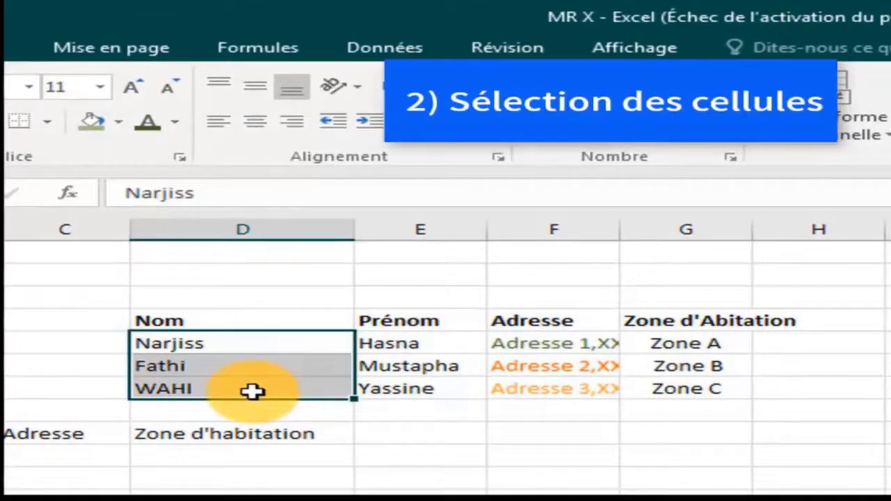
pyautogui.click(118, 123)
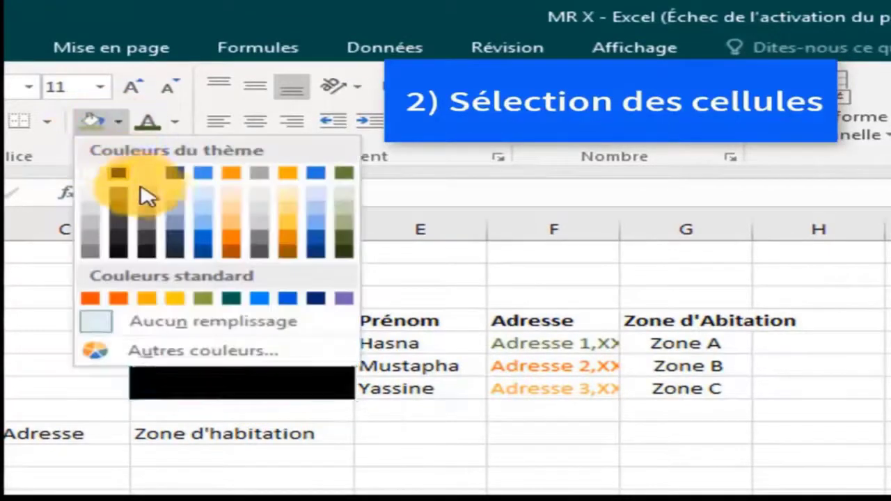
pyautogui.click(209, 225)
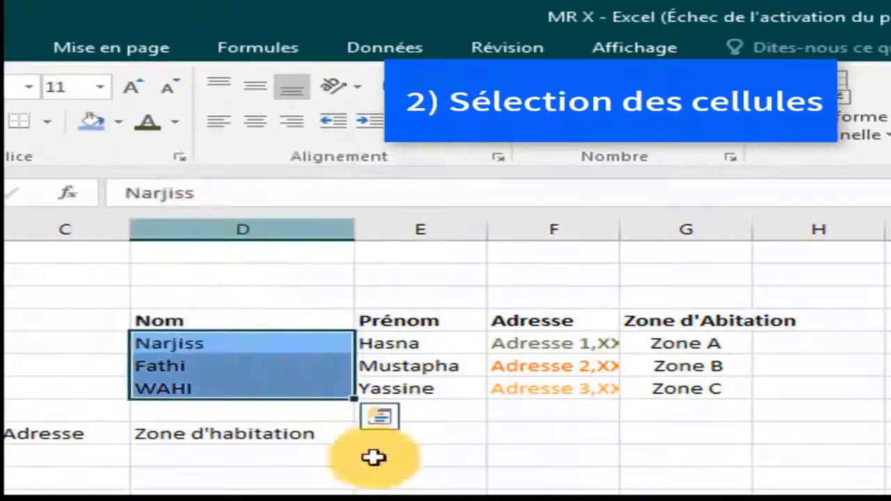
# - Select the three cells E5:E7 under the Prénom heading and fill them with a light orange theme colour
pyautogui.moveTo(404, 346); pyautogui.dragTo(410, 389)
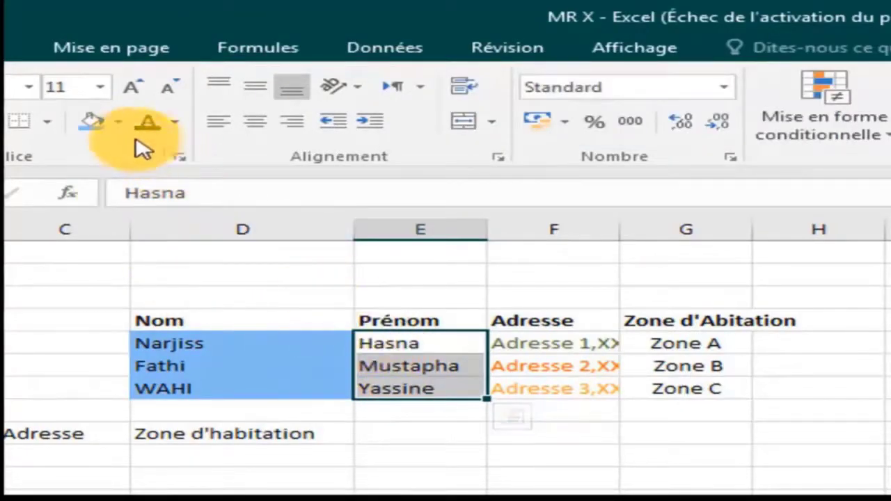
pyautogui.click(119, 124)
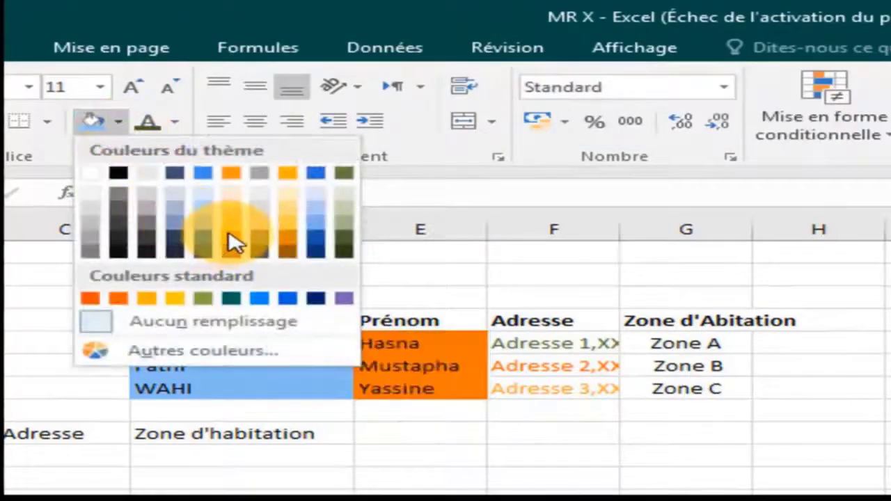
pyautogui.click(234, 232)
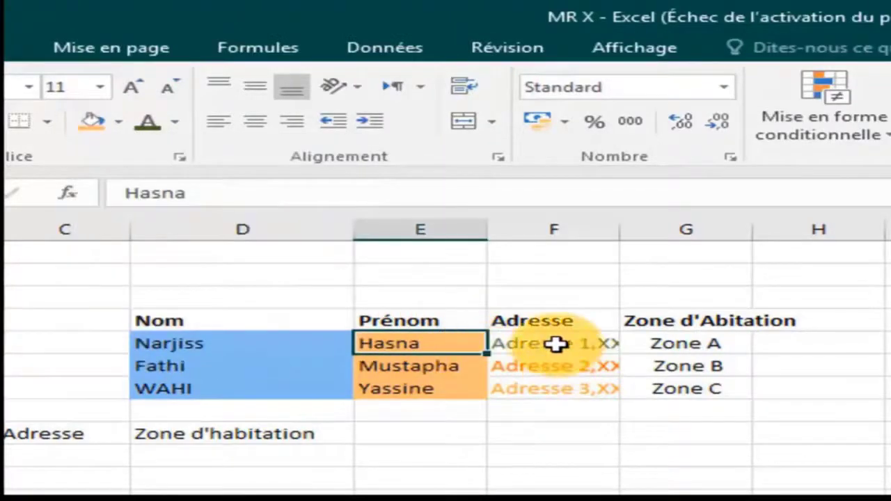
# - Select the three cells F5:F7 under the Adresse heading and fill them with the golden yellow standard colour
pyautogui.moveTo(557, 344); pyautogui.dragTo(557, 389)
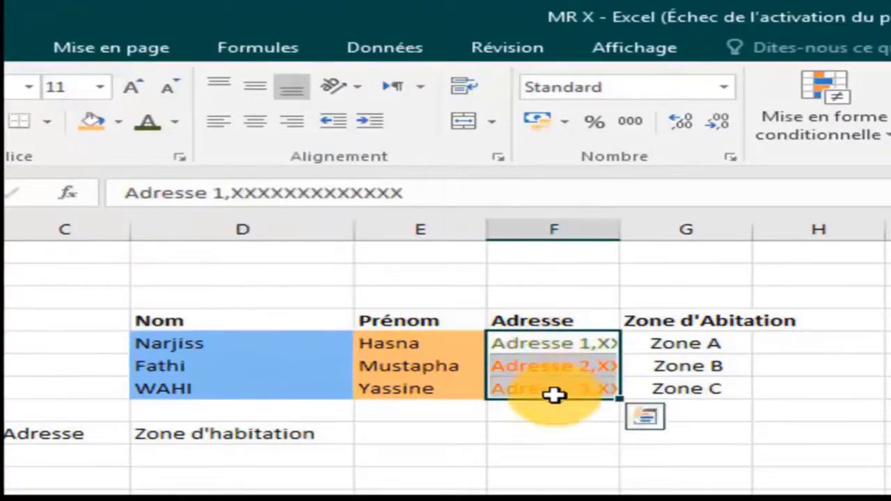
pyautogui.click(118, 129)
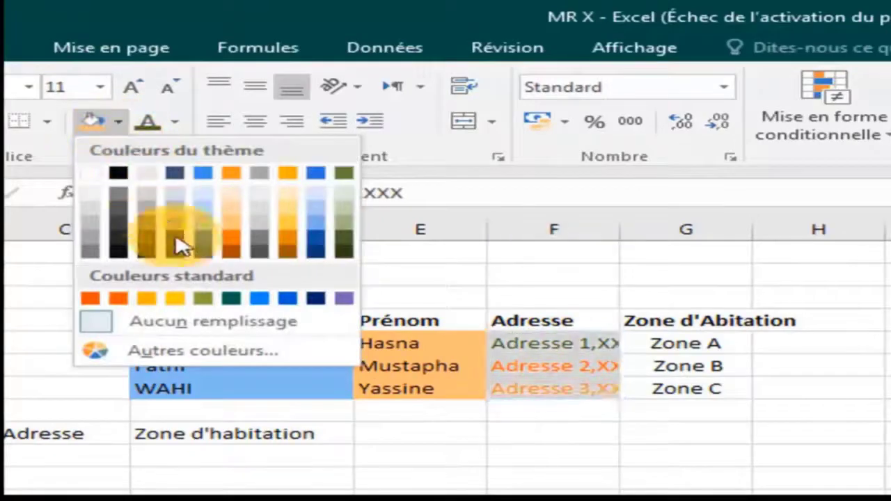
pyautogui.click(185, 301)
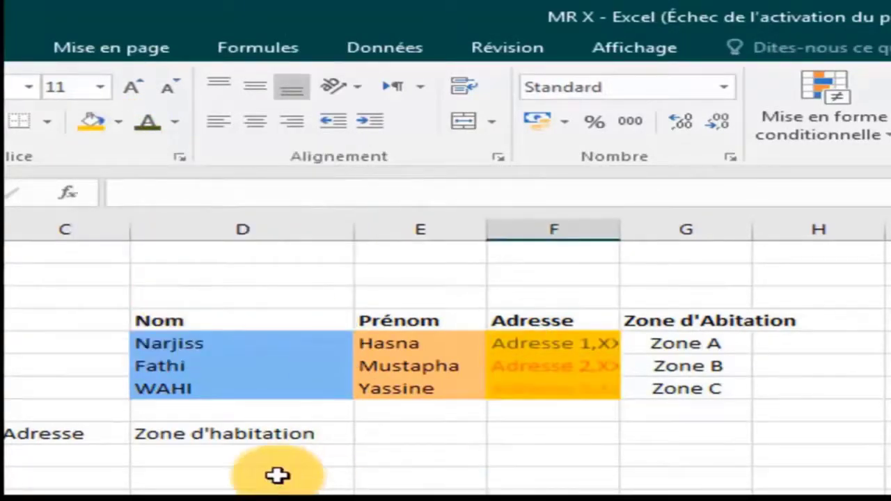
# - Go from the Adresse heading in row 9 to Zone d'habitation and finish on empty cell D12
pyautogui.click(85, 433)
pyautogui.press('Right')
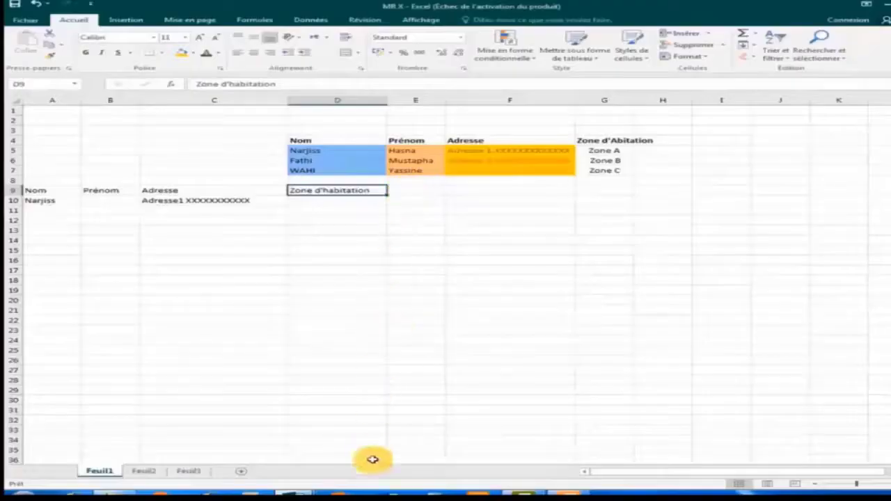
pyautogui.click(348, 220)
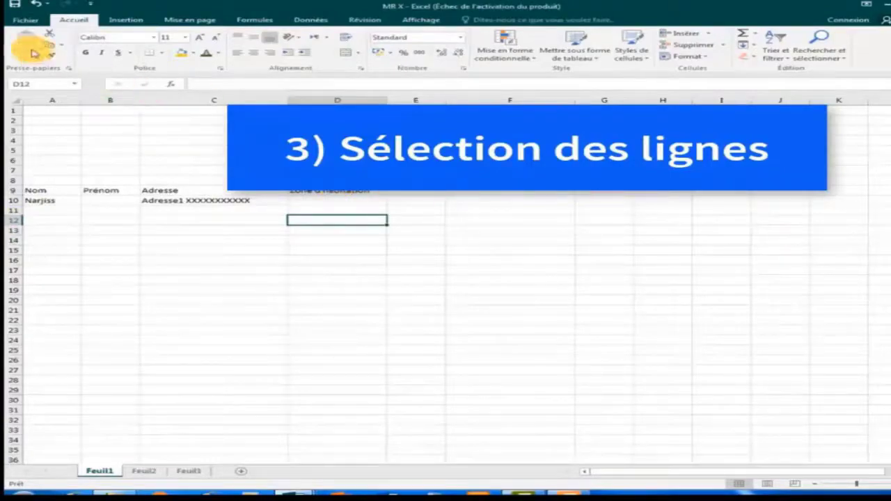
# - Undo the latest entries under Nom and Adresse in row 10, and finish on empty cell B15
pyautogui.click(36, 4)
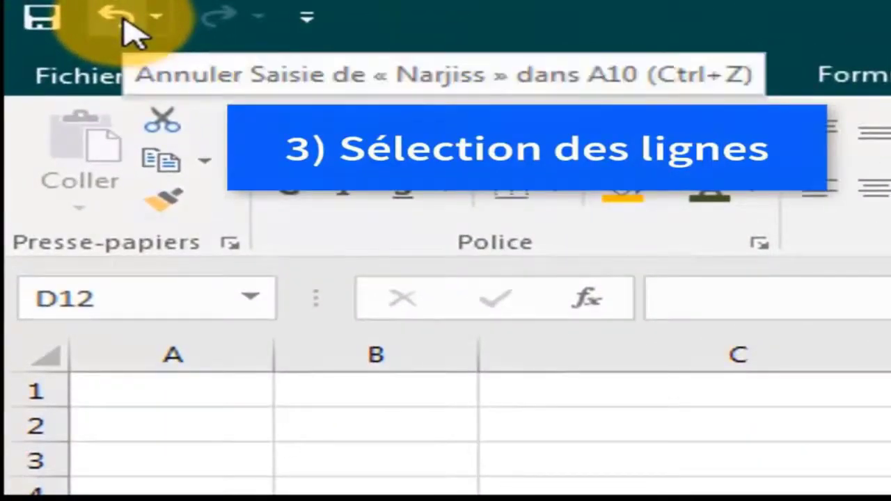
pyautogui.click(126, 21)
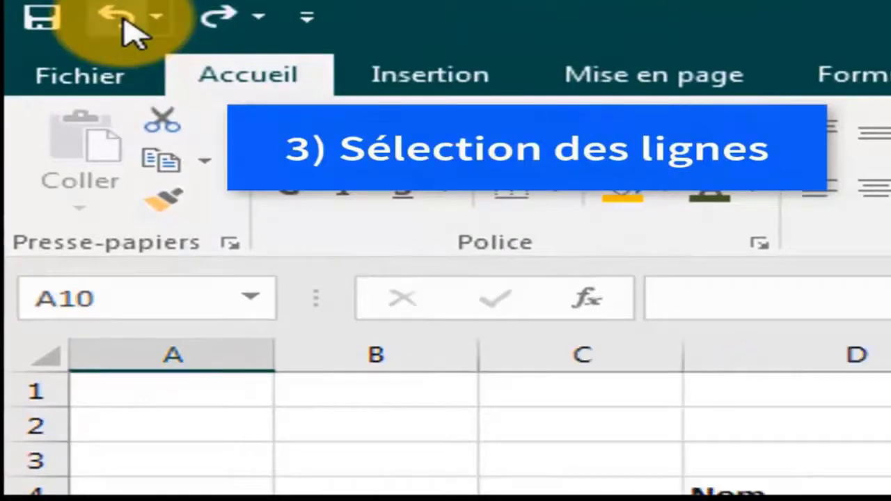
pyautogui.click(133, 32)
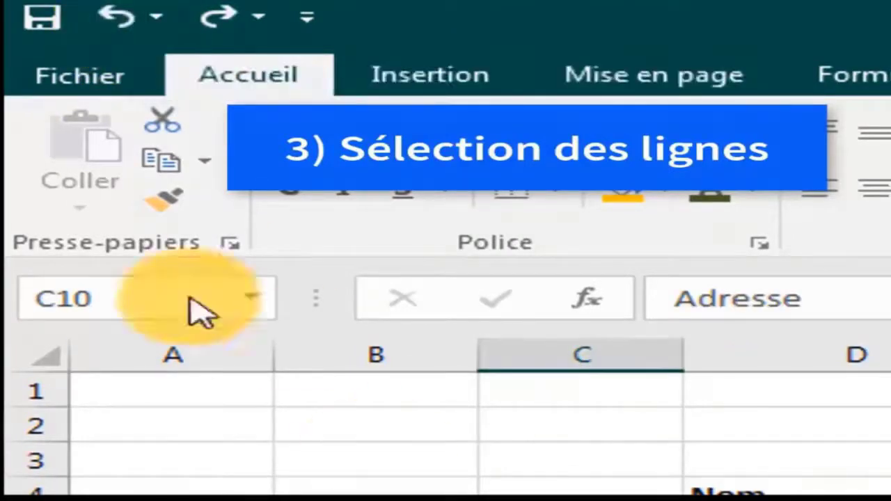
pyautogui.click(155, 358)
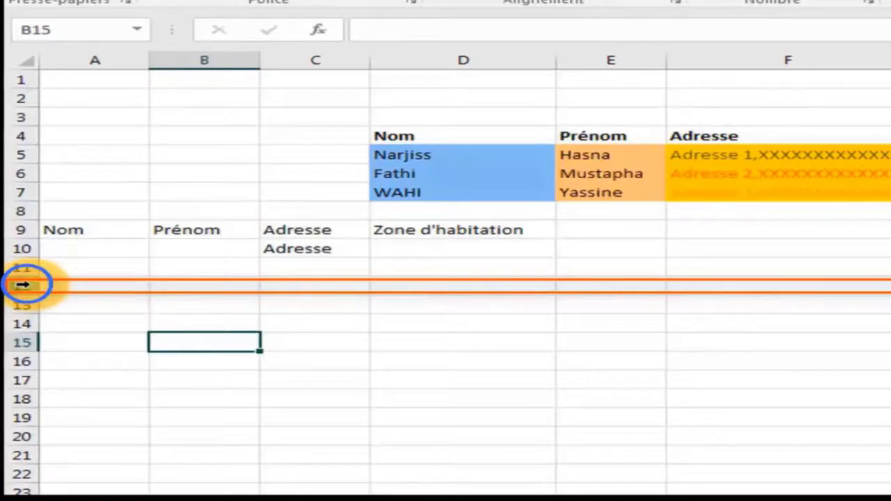
# - Select the whole of row 12, fill it with the light green standard colour, and deselect it by going to D16
pyautogui.click(23, 284)
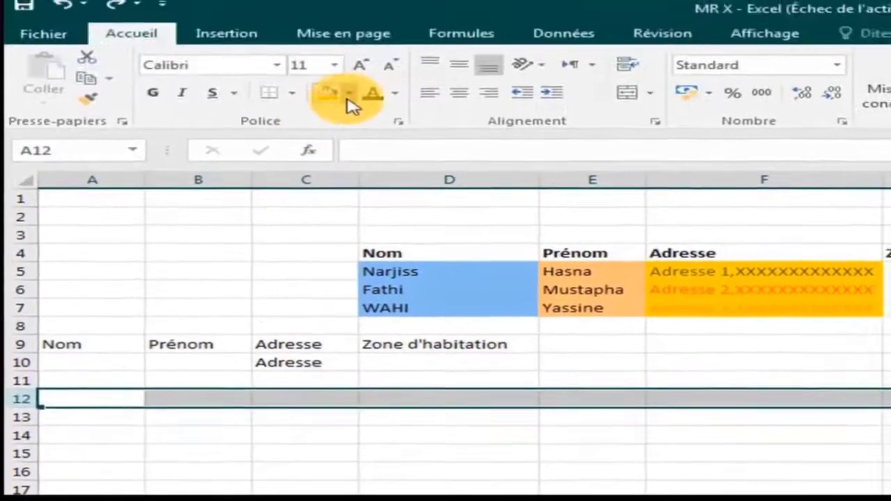
pyautogui.click(349, 97)
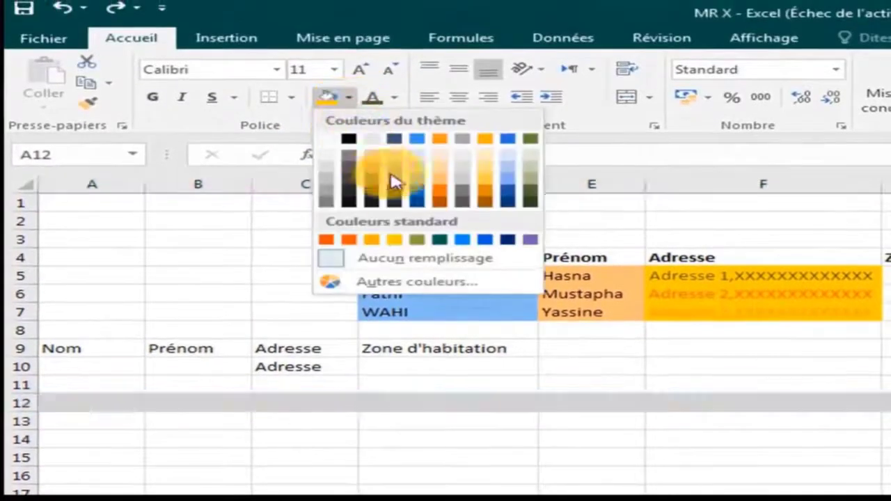
pyautogui.click(416, 239)
pyautogui.click(369, 476)
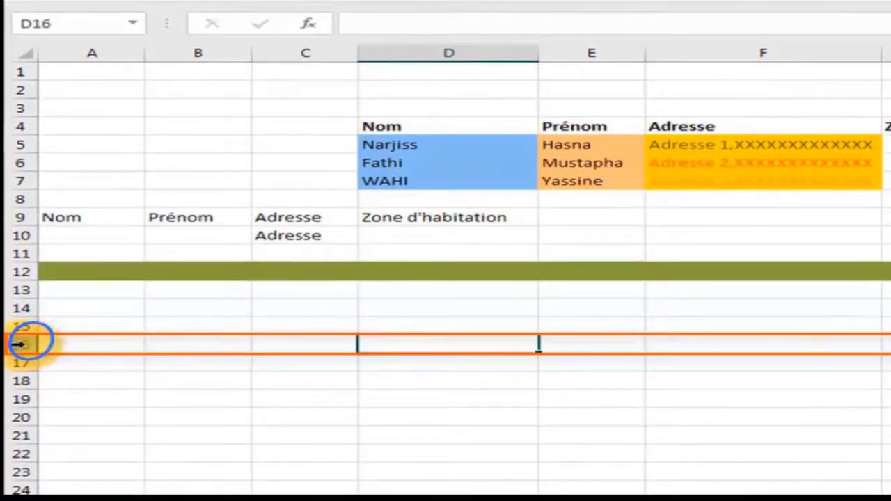
# - Select the whole of row 16, fill it with the light blue standard colour, and deselect it
pyautogui.click(20, 344)
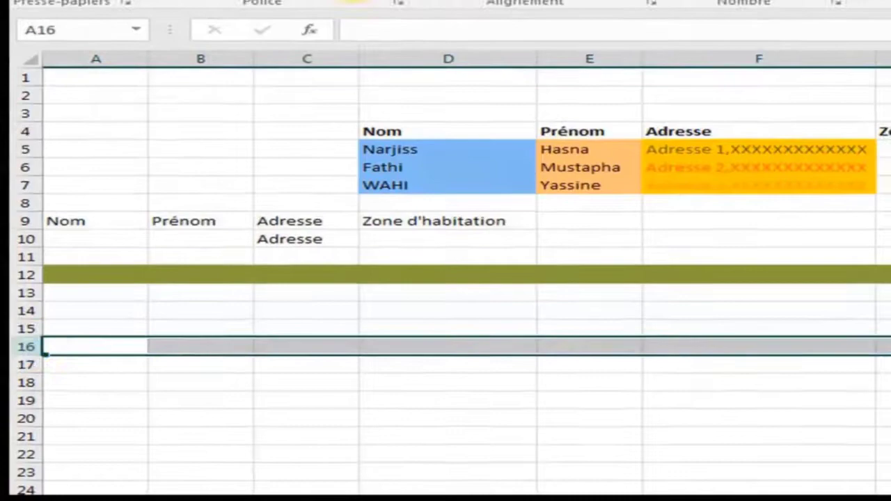
pyautogui.click(337, 11)
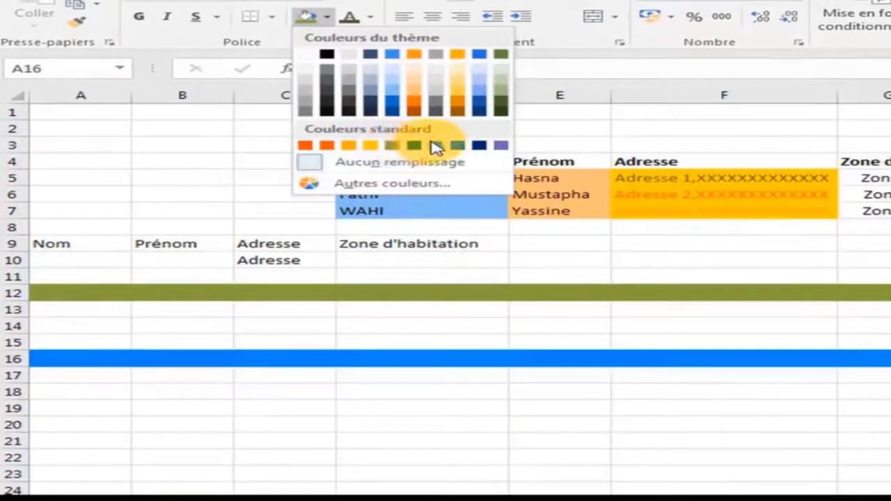
pyautogui.click(434, 145)
pyautogui.click(371, 391)
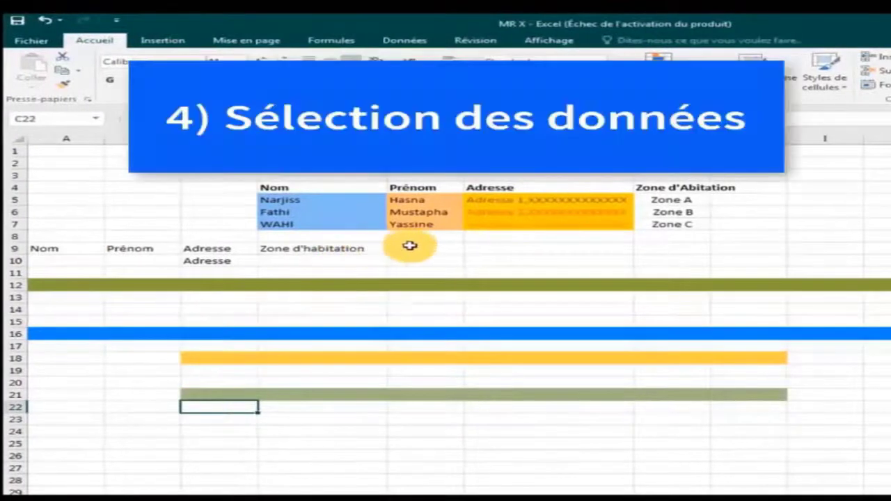
# - Widen column F slightly beyond its address text, and finish on empty cell F13
pyautogui.click(409, 245)
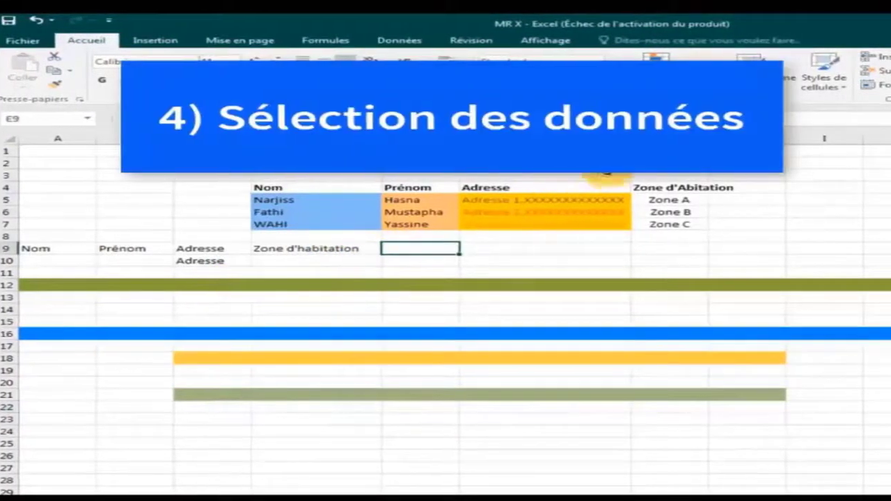
pyautogui.moveTo(631, 138); pyautogui.dragTo(663, 139)
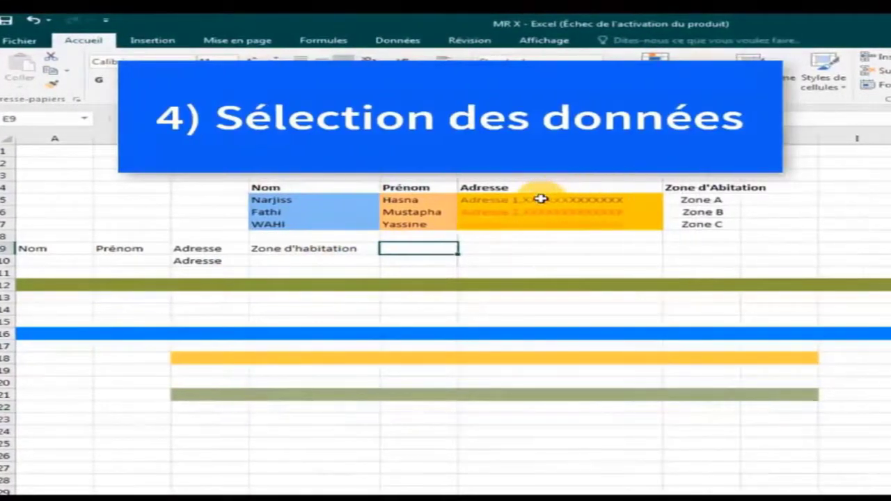
pyautogui.moveTo(318, 199); pyautogui.dragTo(352, 209)
pyautogui.click(513, 292)
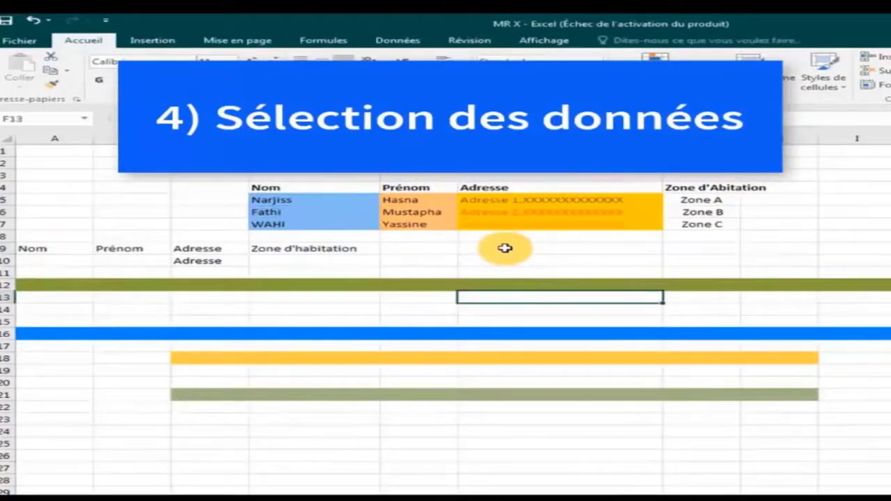
# - Open cell F5 for editing, select its address text, and leave the cell by going to empty cell E24
pyautogui.click(480, 200)
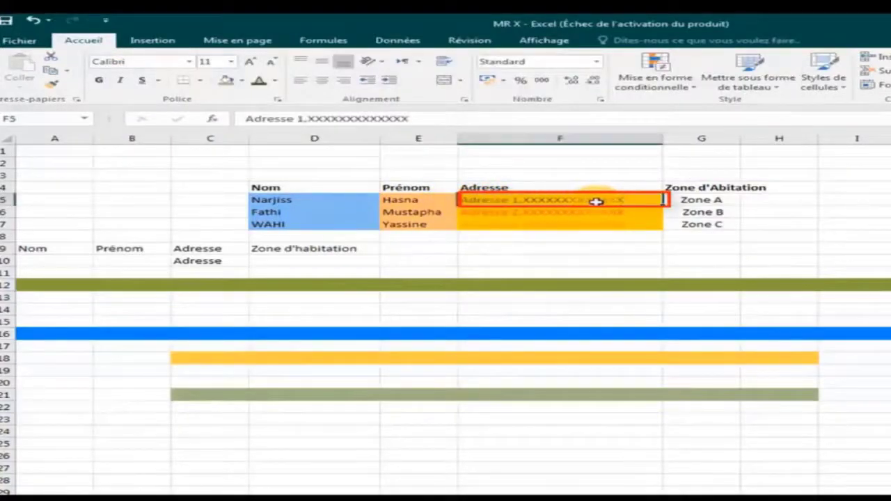
pyautogui.doubleClick(468, 200)
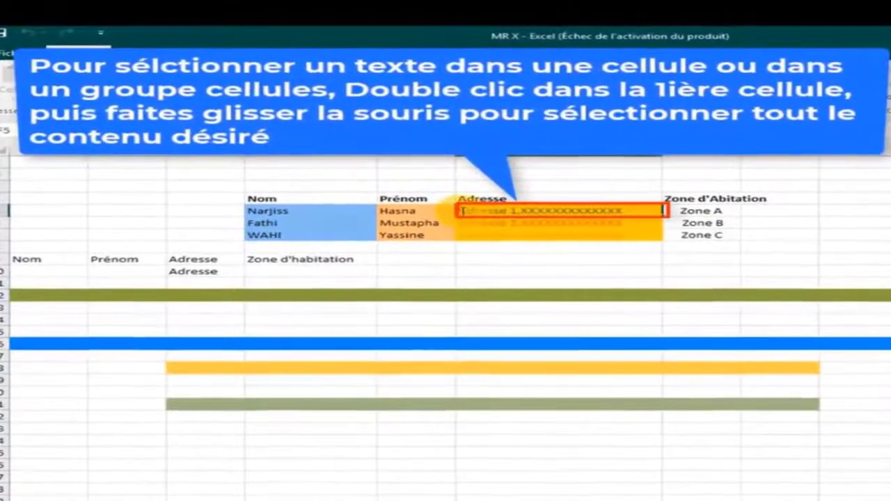
pyautogui.moveTo(461, 210); pyautogui.dragTo(630, 209)
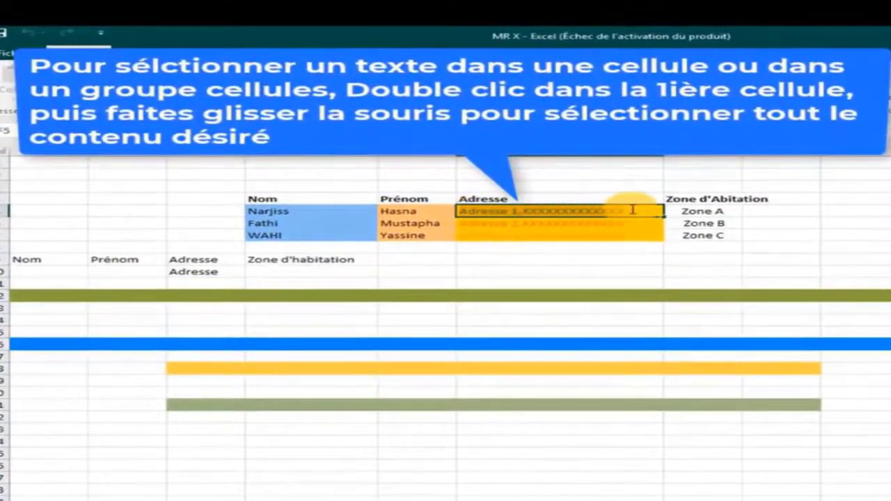
pyautogui.click(550, 247)
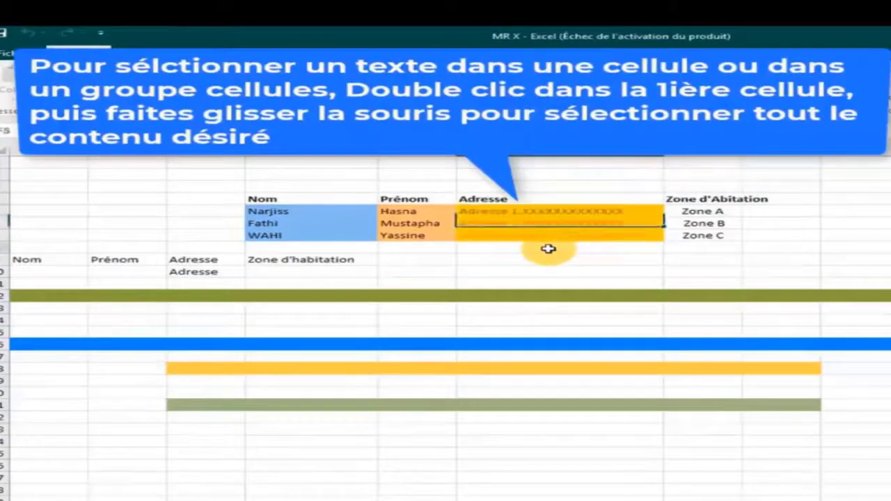
pyautogui.click(420, 442)
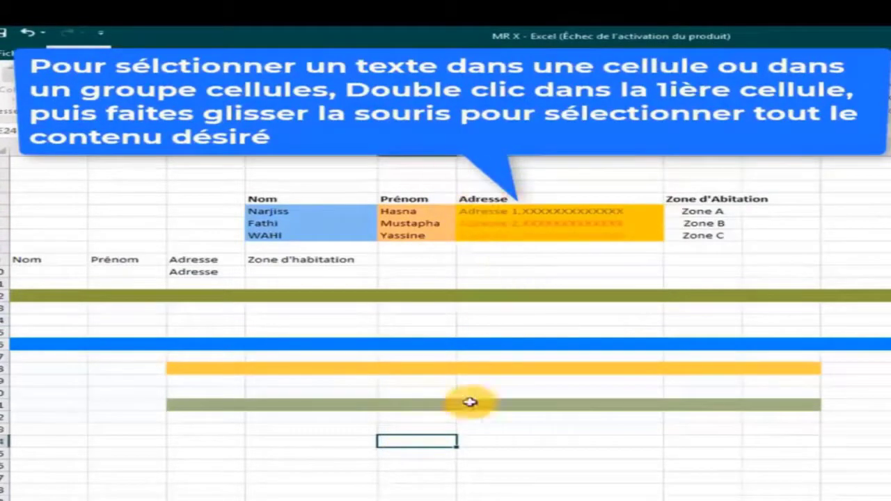
# - Enter the sample text "Adresse1 XXXXXXXXXXXXXXXXX" in cell F24 and confirm it by going to empty cell F26
pyautogui.click(483, 440)
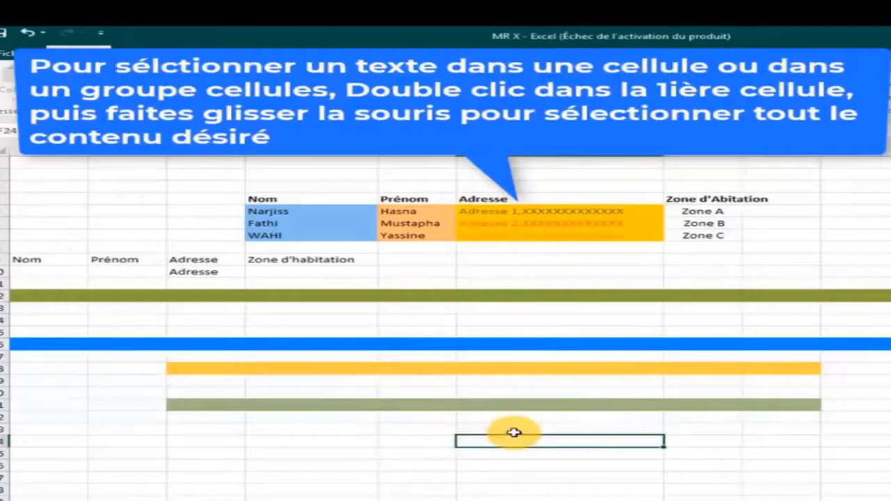
pyautogui.write('Adresse1 XXXXXXXXXXXXXXXXX')
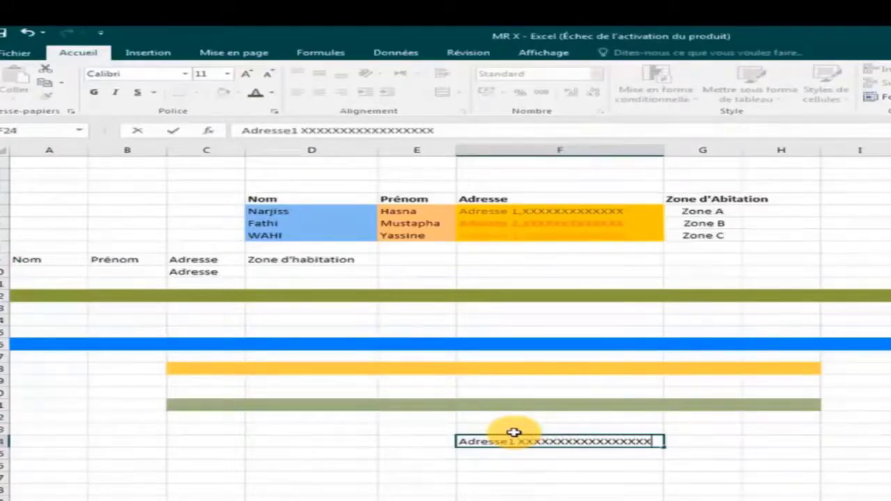
pyautogui.click(604, 465)
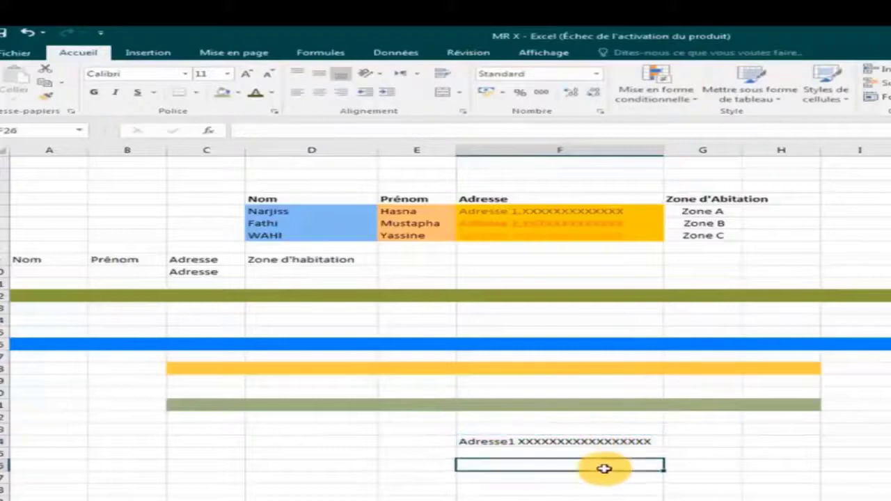
# - Select the whole text inside cell F24, colour it with an orange font colour, confirm the edit, and finish on F24
pyautogui.click(566, 442)
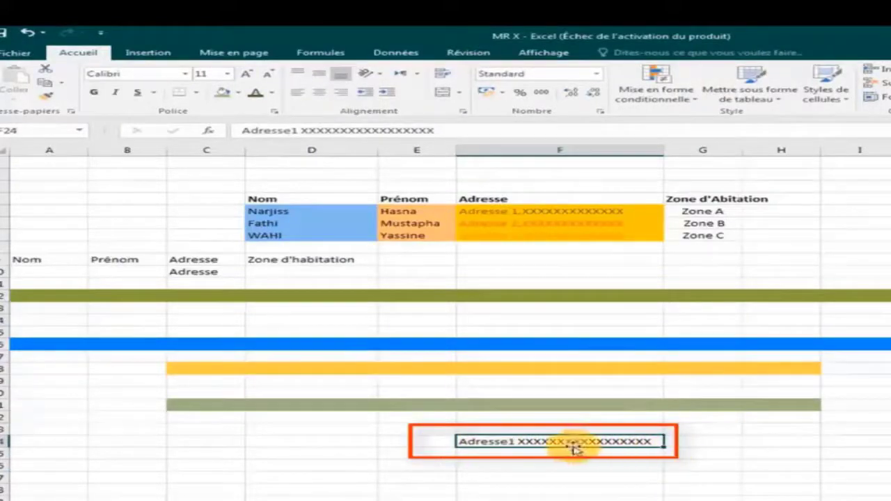
pyautogui.doubleClick(477, 441)
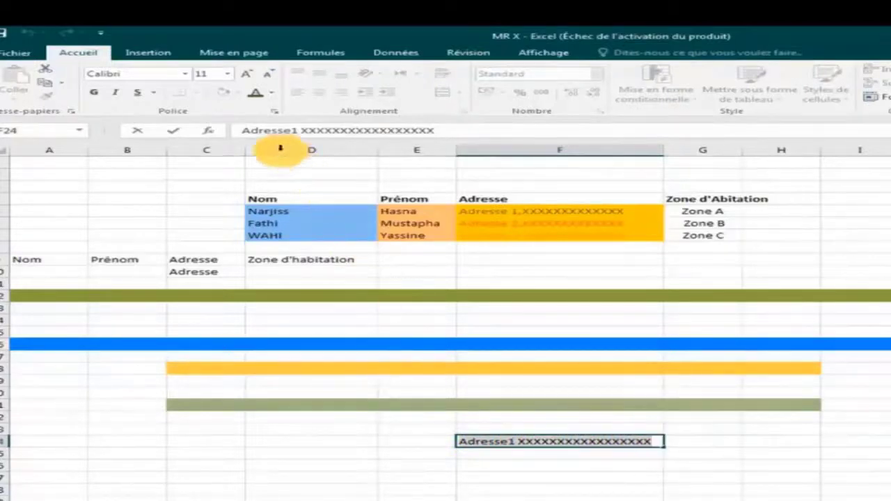
pyautogui.click(271, 92)
pyautogui.click(271, 201)
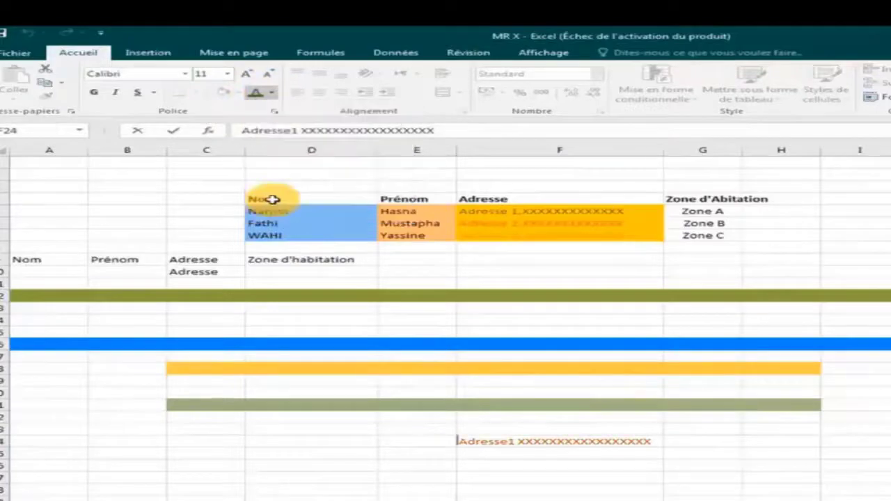
pyautogui.press('Return')
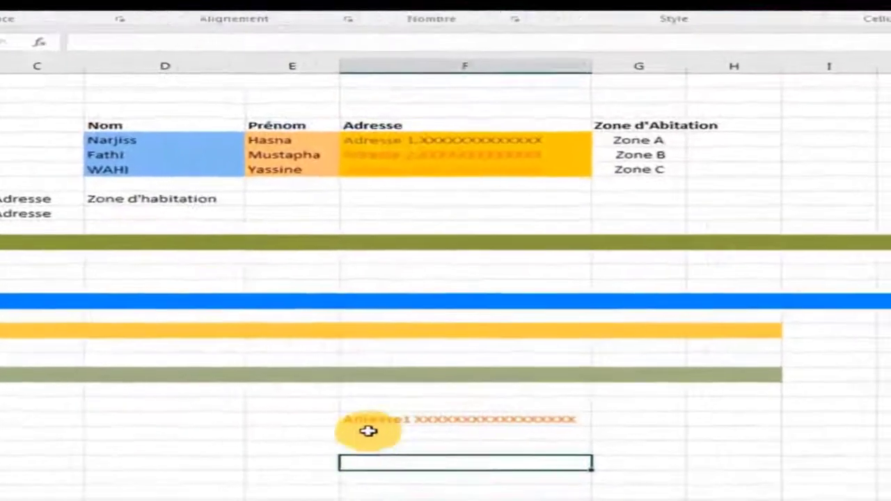
pyautogui.click(364, 424)
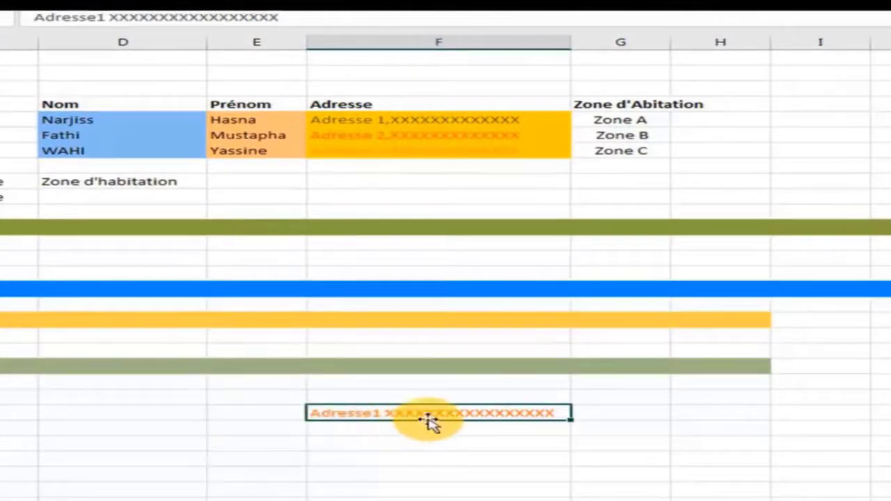
pyautogui.click(527, 429)
pyautogui.click(510, 415)
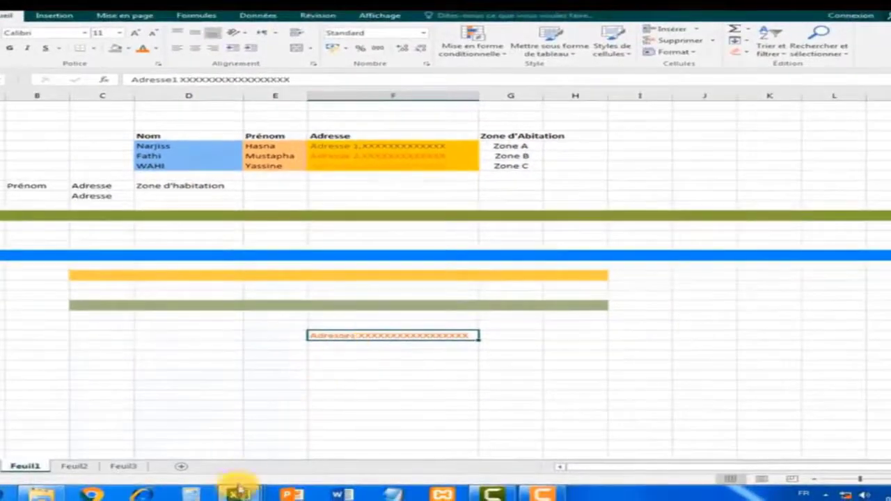
# - Switch to the lesson workbook on creating and saving a workbook, show its Titres sheet, and go to the "Ouvrir le classeur" line
pyautogui.moveTo(241, 494)
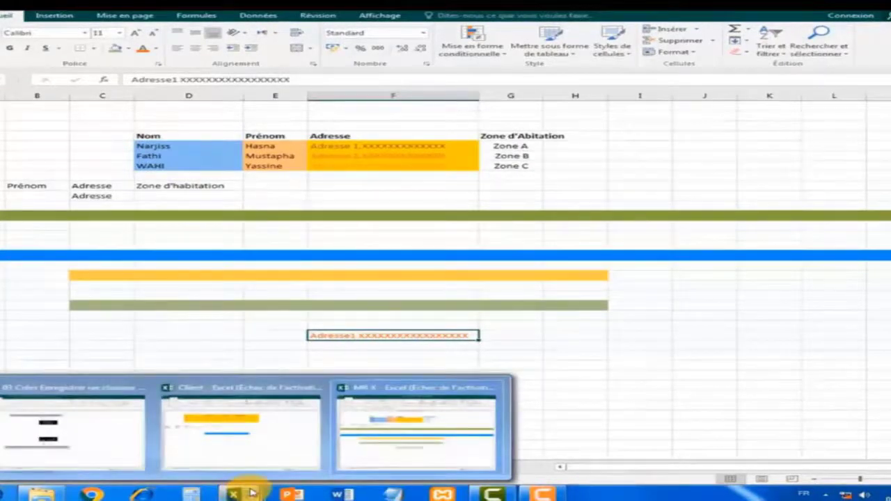
pyautogui.click(242, 449)
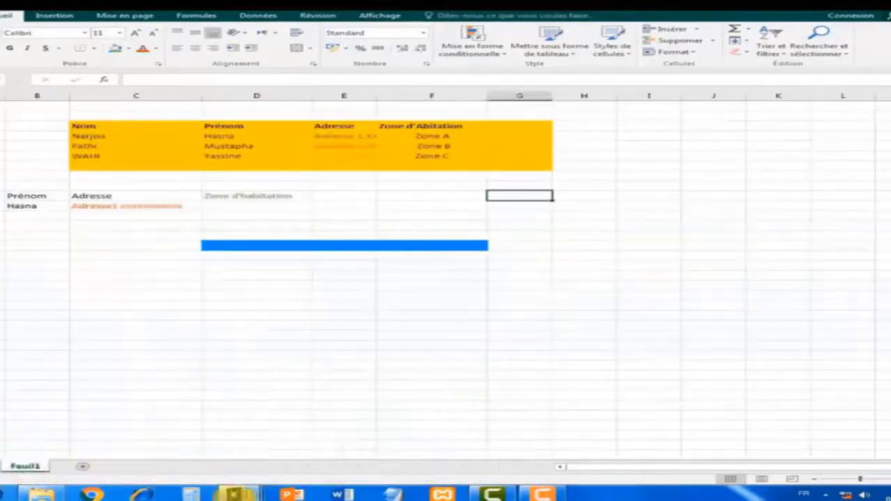
pyautogui.moveTo(236, 495)
pyautogui.click(78, 444)
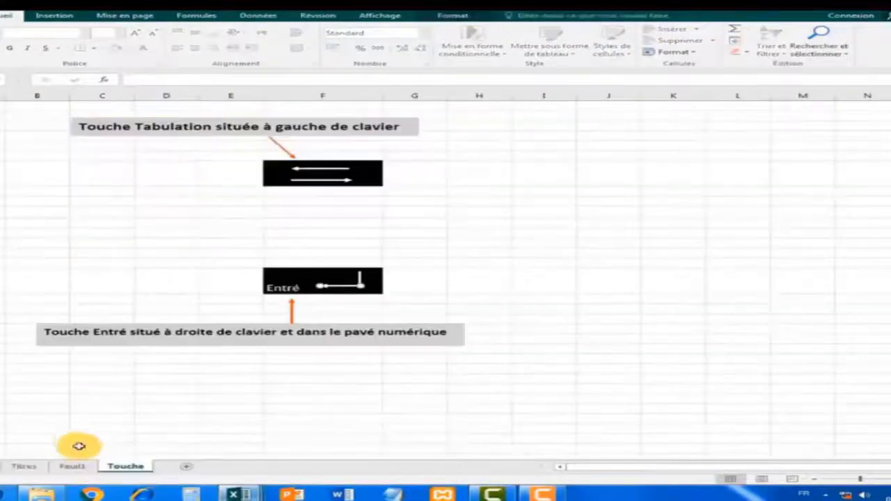
pyautogui.click(24, 466)
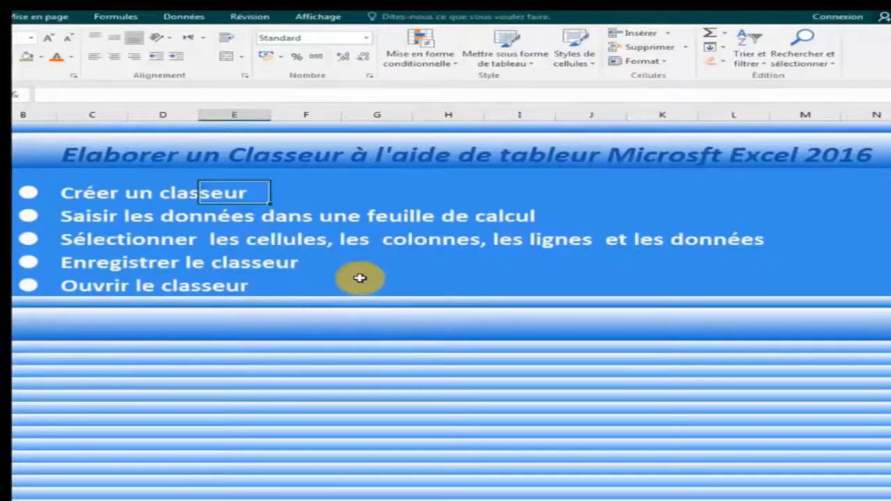
pyautogui.click(265, 277)
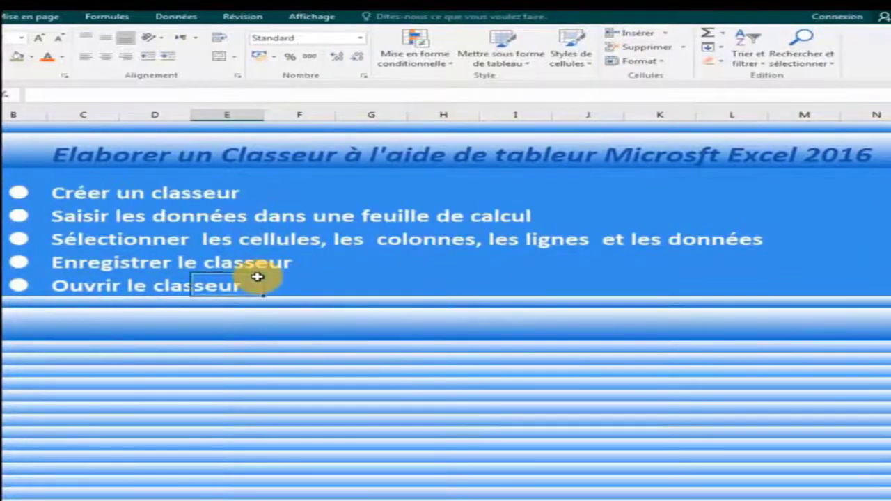